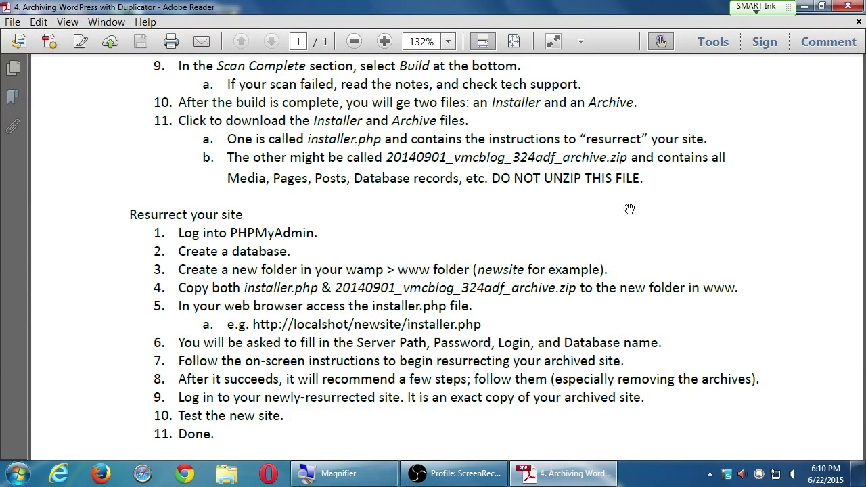
# - Minimize Adobe Reader and open the Computer window, moved to the upper left and zoomed in
pyautogui.click(805, 8)
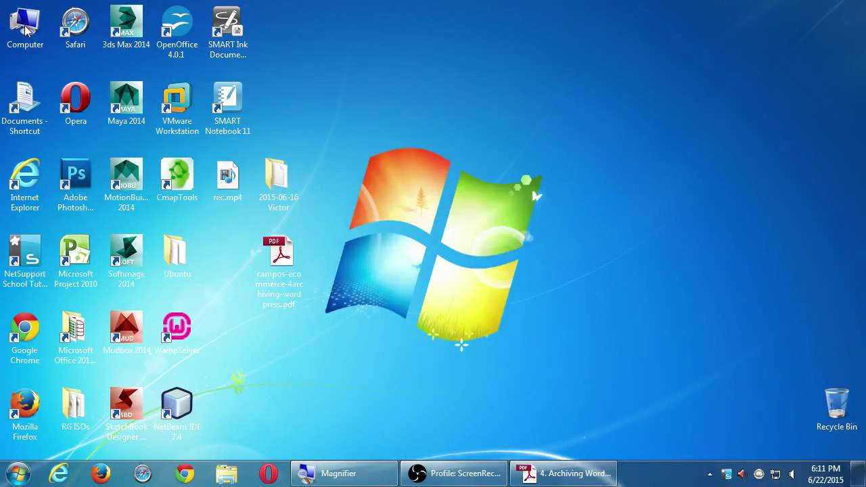
pyautogui.doubleClick(25, 30)
pyautogui.moveTo(421, 32); pyautogui.dragTo(158, 24)
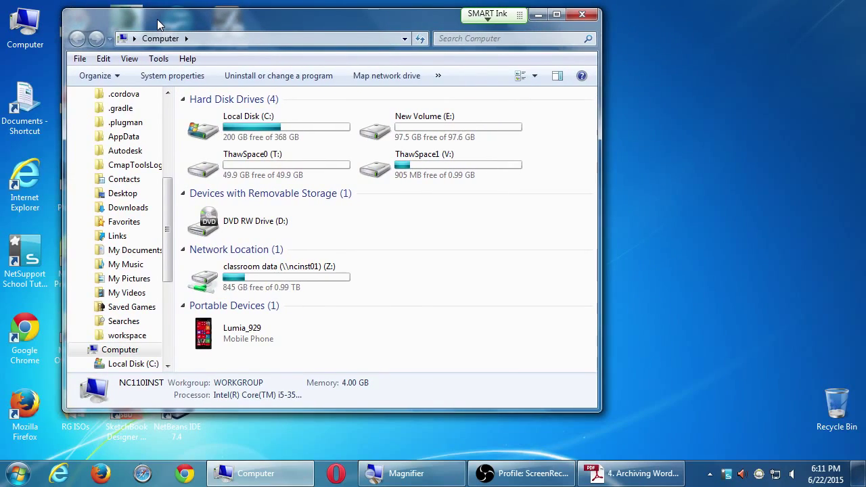
pyautogui.press('super+plus')
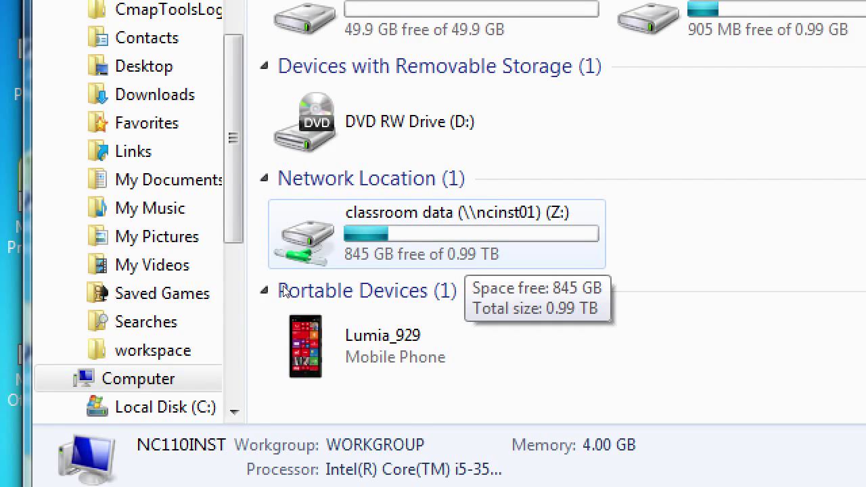
# - Open the classroom data (Z:) drive, then the Campos eComm I folder, selecting 2015-06-16 Victor
pyautogui.doubleClick(283, 287)
pyautogui.click(287, 308)
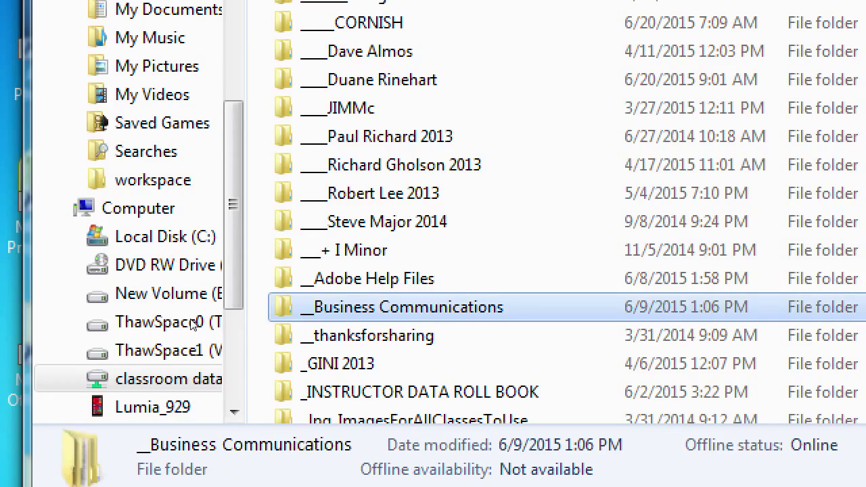
pyautogui.scroll(-4, 193, 325)
pyautogui.scroll(-3, 194, 325)
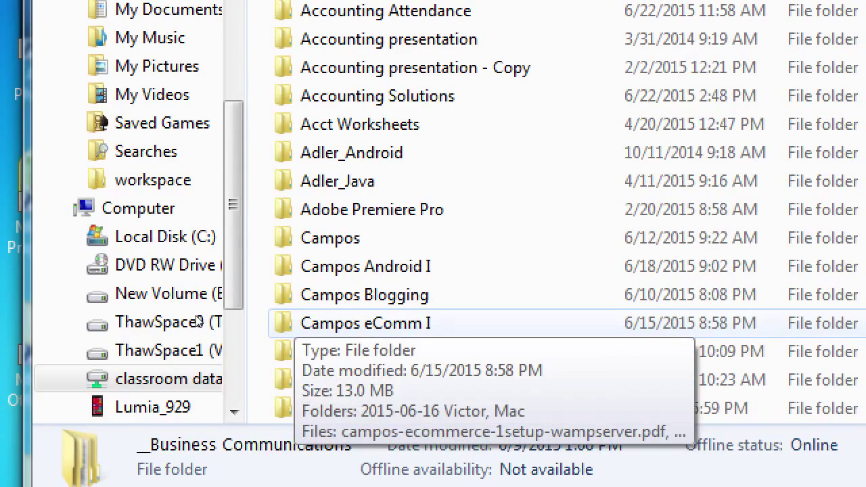
pyautogui.doubleClick(199, 325)
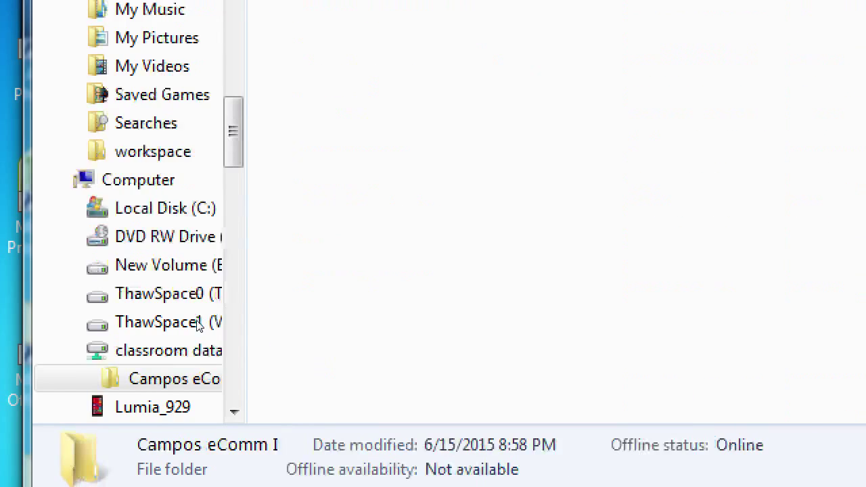
pyautogui.press('Down')
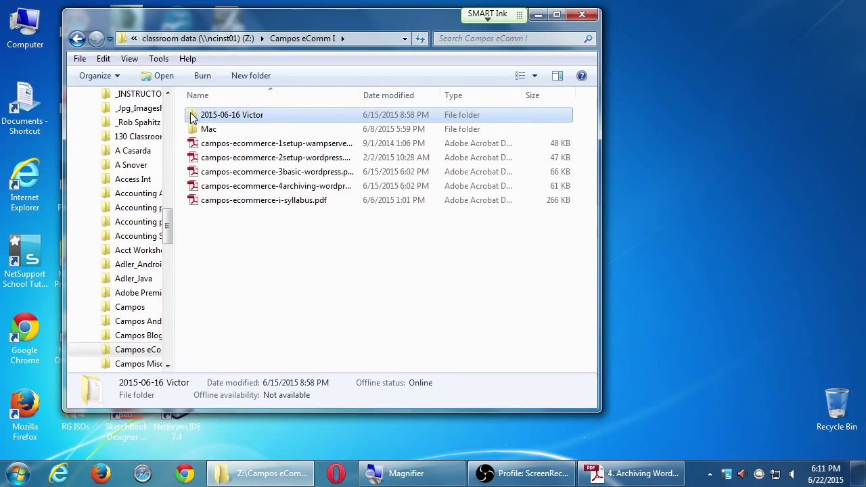
# - Copy the 2015-06-16 Victor folder to the desktop without replacing, close Explorer, and center the icon
pyautogui.moveTo(193, 116); pyautogui.dragTo(695, 132)
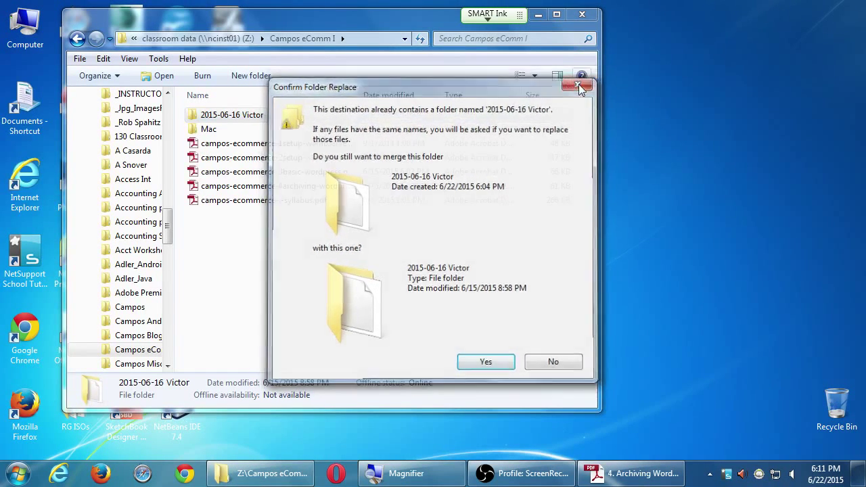
pyautogui.click(579, 87)
pyautogui.moveTo(412, 24); pyautogui.dragTo(605, 46)
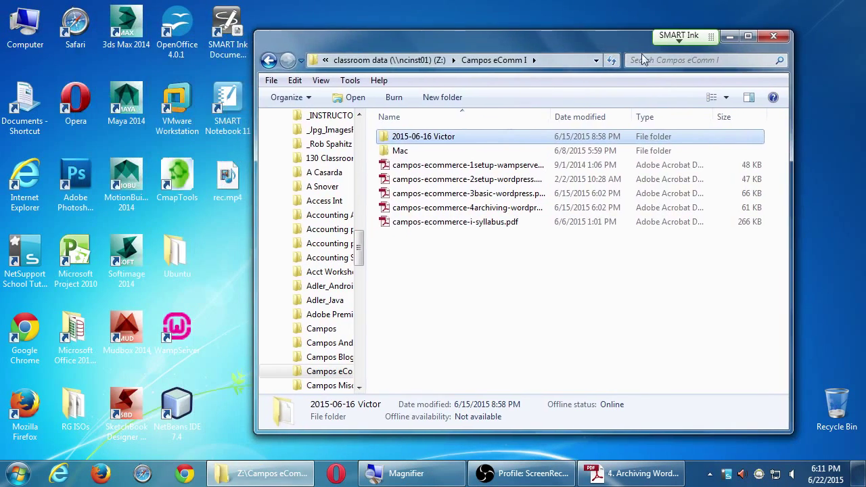
pyautogui.click(774, 36)
pyautogui.moveTo(291, 182); pyautogui.dragTo(359, 141)
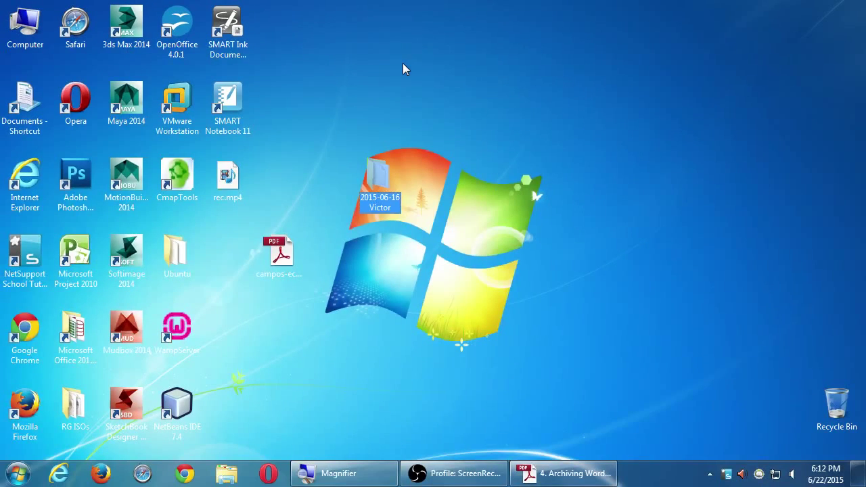
# - Open the desktop Victor folder, inspect the victorsbakery zip and installer.php, then close it
pyautogui.click(478, 199)
pyautogui.moveTo(386, 189); pyautogui.dragTo(359, 109)
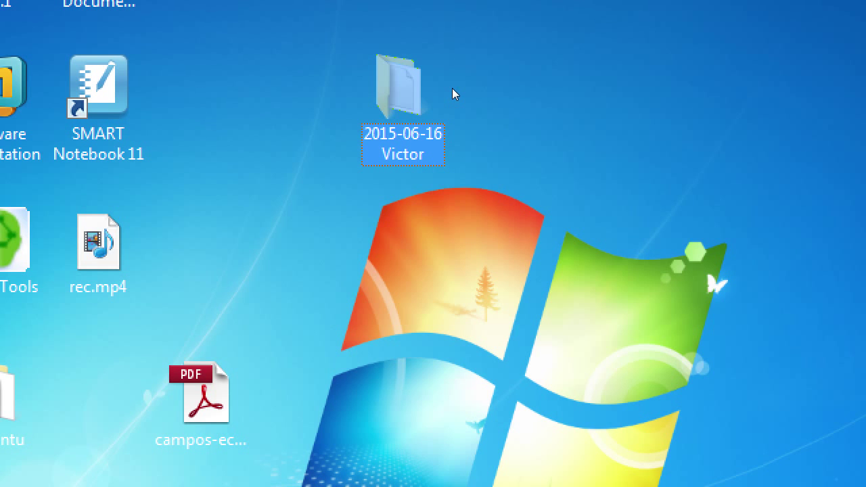
pyautogui.press('Return')
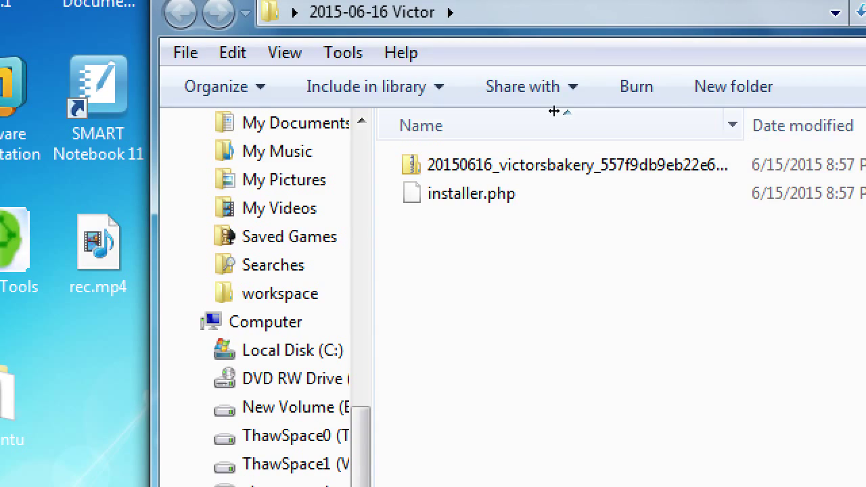
pyautogui.click(572, 150)
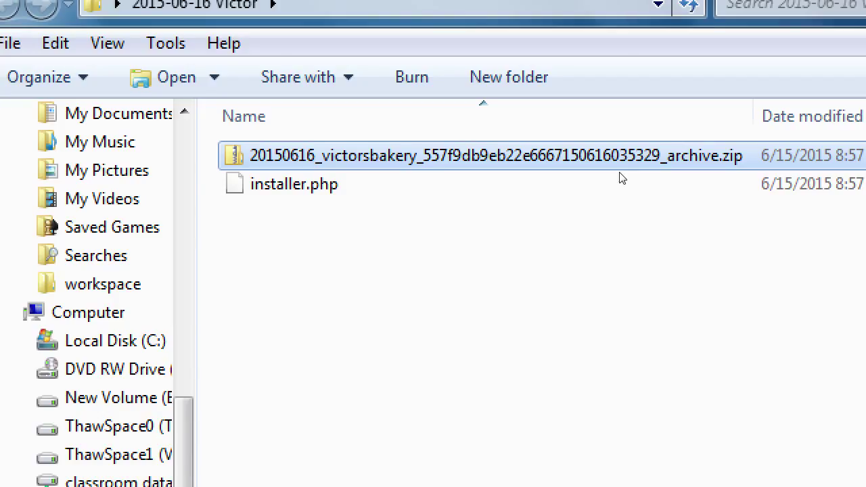
pyautogui.click(410, 194)
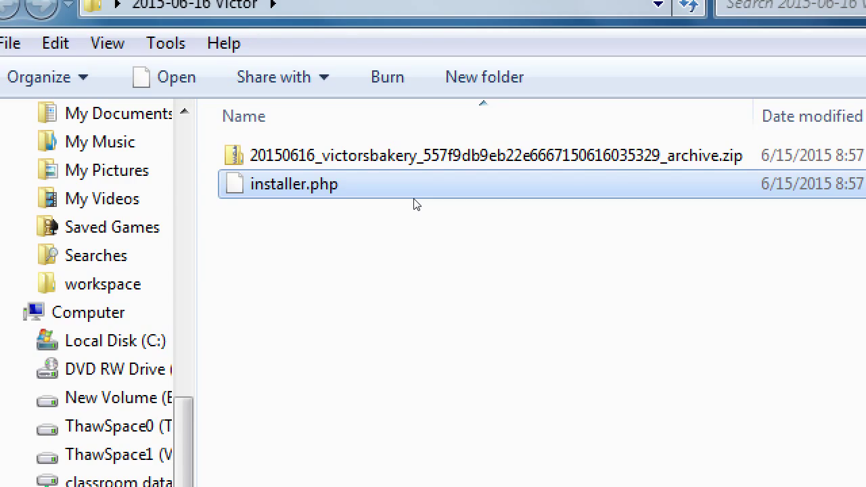
pyautogui.press('super+minus')
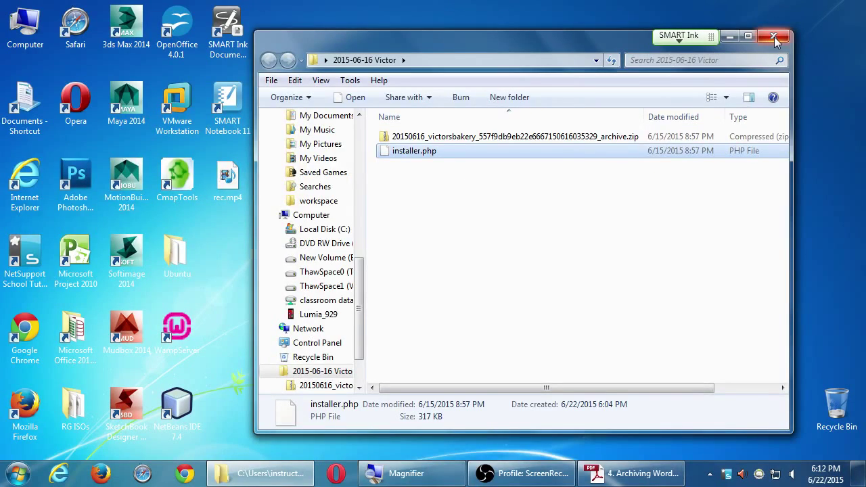
pyautogui.click(775, 41)
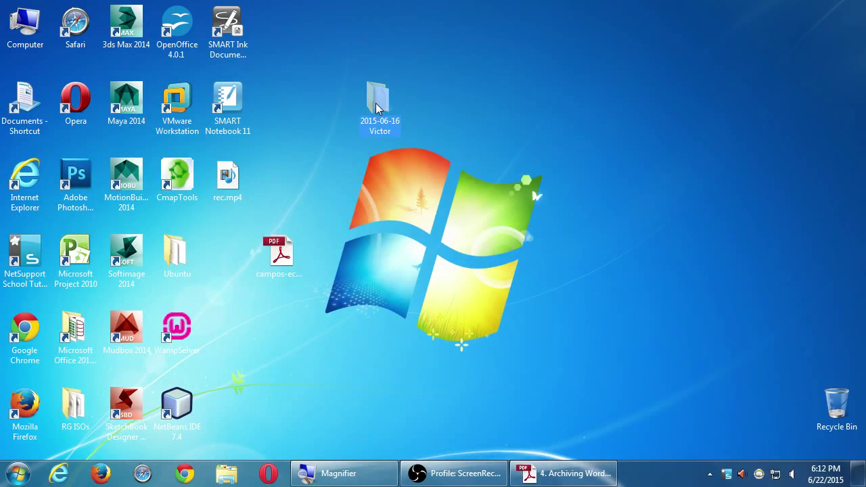
# - Give the 2015-06-16 Victor desktop folder the new name 'wordpress'
pyautogui.press('super+plus')
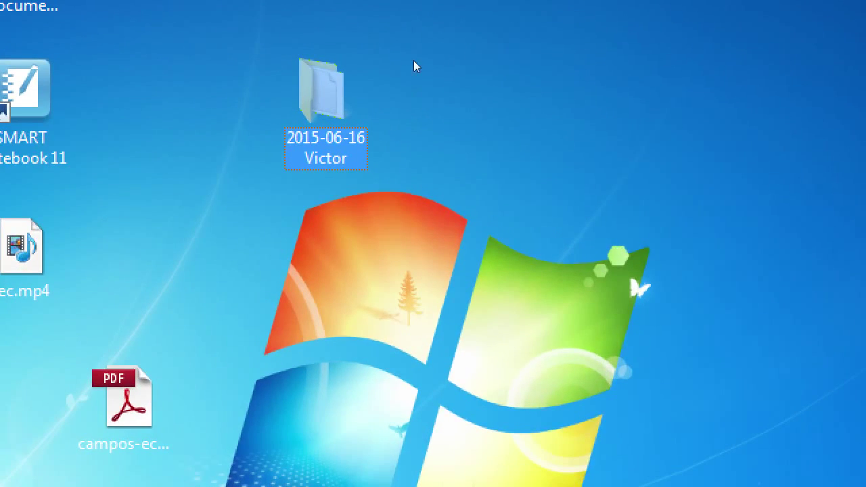
pyautogui.press('F2')
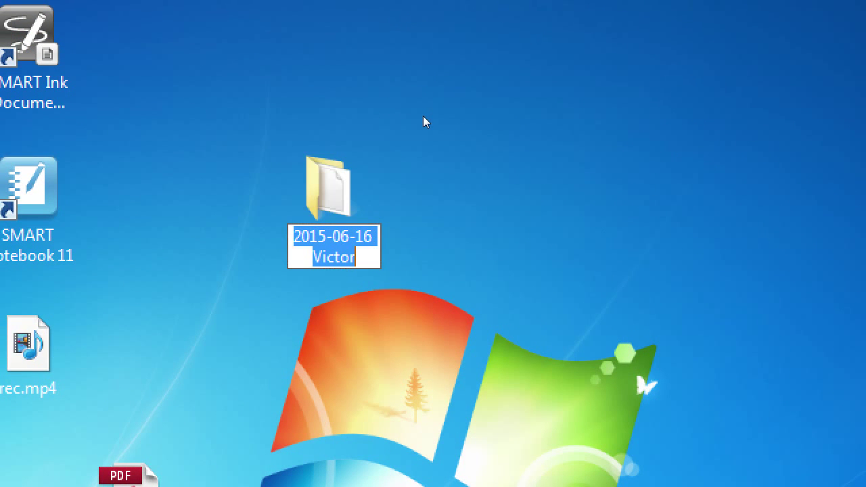
pyautogui.write('wordpress')
pyautogui.press('Return')
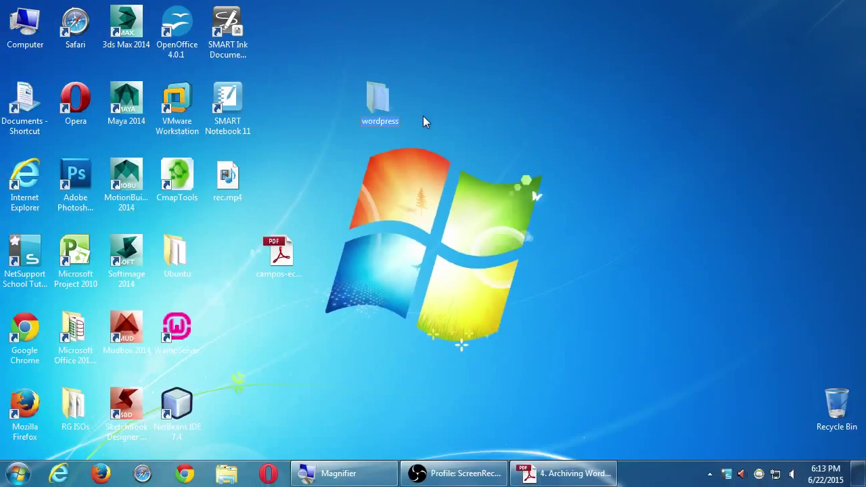
# - Browse from Computer through Local Disk (C:) into the wamp folder
pyautogui.doubleClick(25, 24)
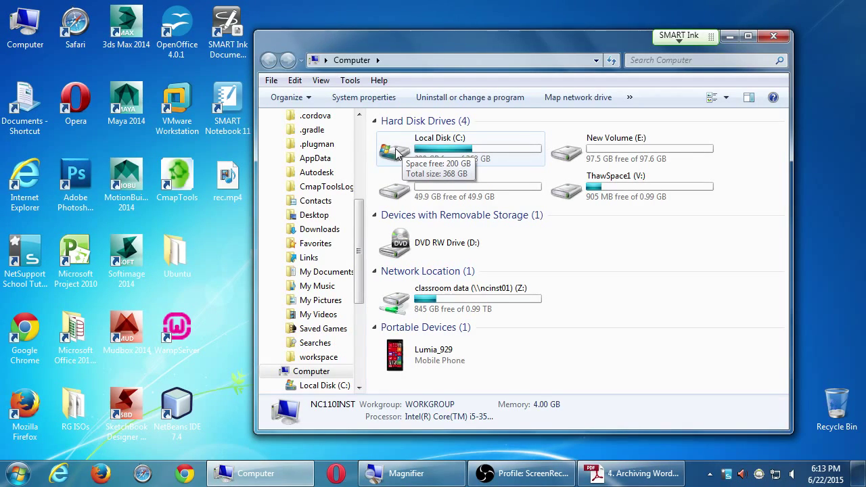
pyautogui.click(398, 154)
pyautogui.doubleClick(397, 154)
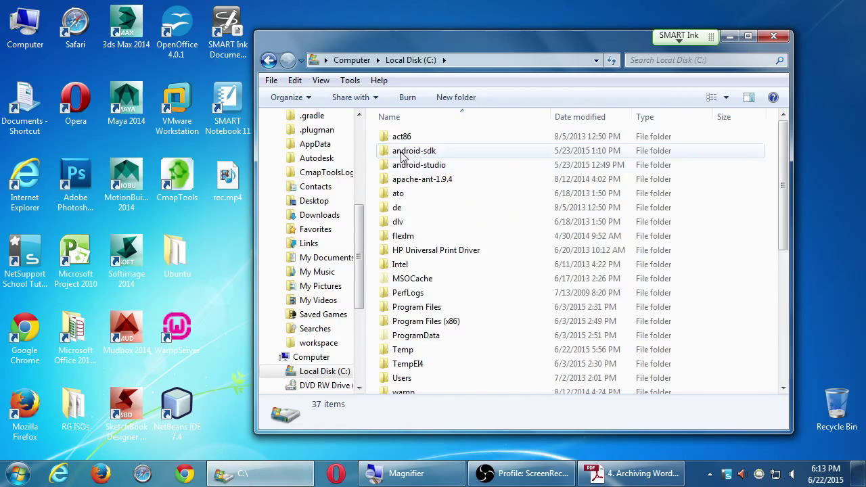
pyautogui.click(387, 322)
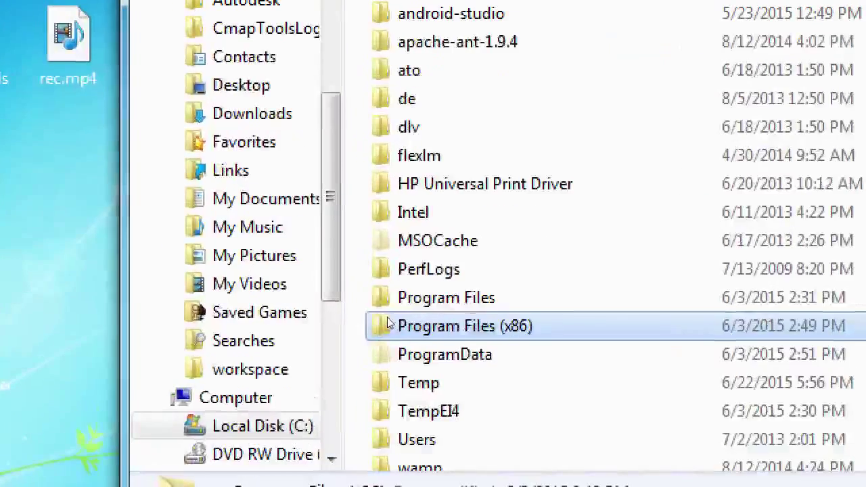
pyautogui.scroll(-2, 406, 314)
pyautogui.scroll(-2, 428, 317)
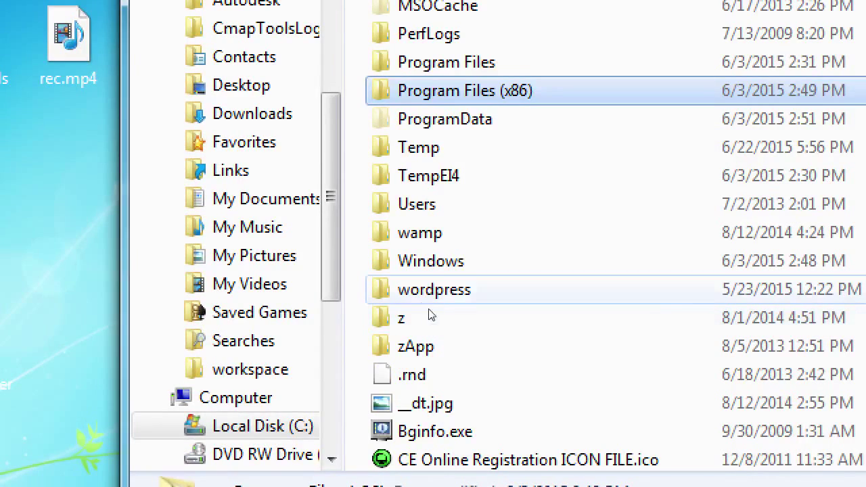
pyautogui.press('w')
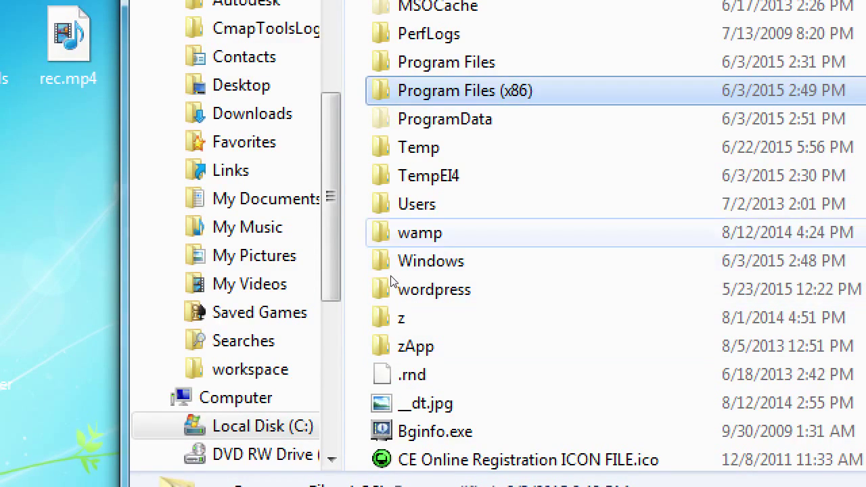
pyautogui.press('Return')
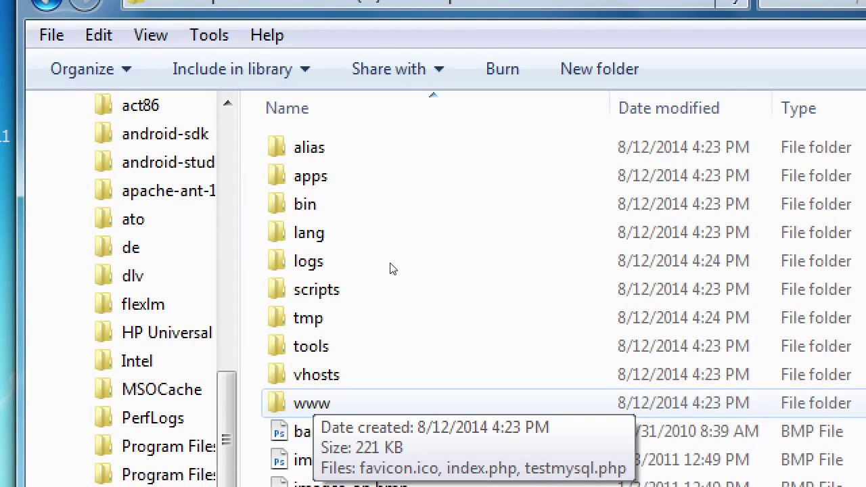
# - Open C:\wamp\www and move the desktop wordpress folder into it
pyautogui.press('Return')
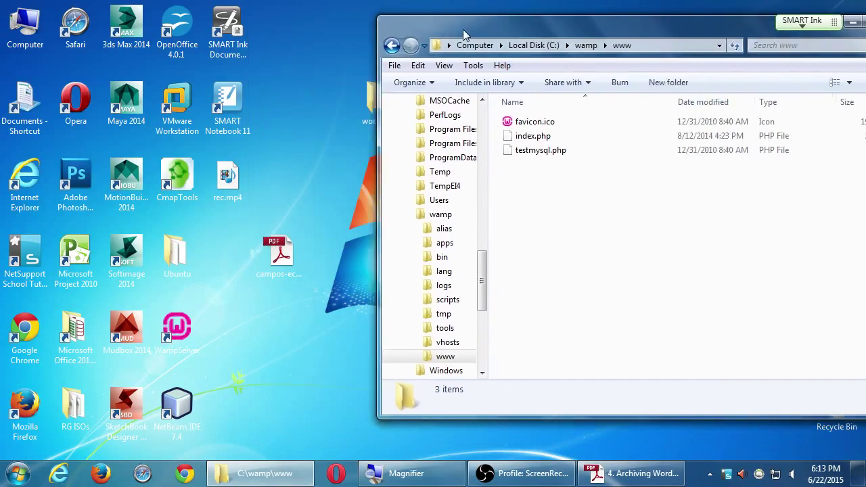
pyautogui.moveTo(463, 29); pyautogui.dragTo(505, 23)
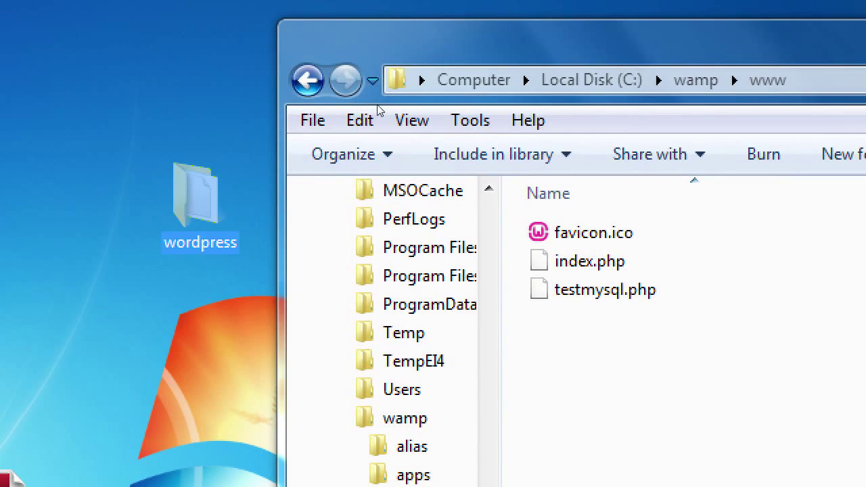
pyautogui.moveTo(197, 199); pyautogui.dragTo(588, 365)
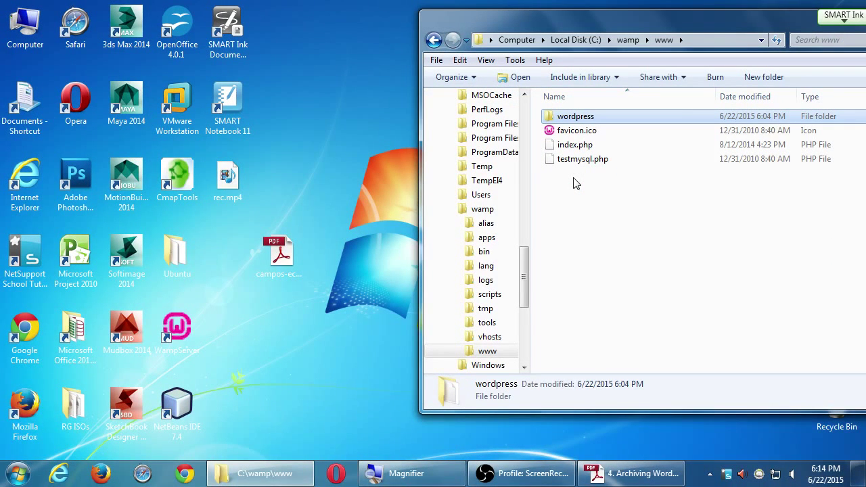
pyautogui.moveTo(645, 30); pyautogui.dragTo(542, 31)
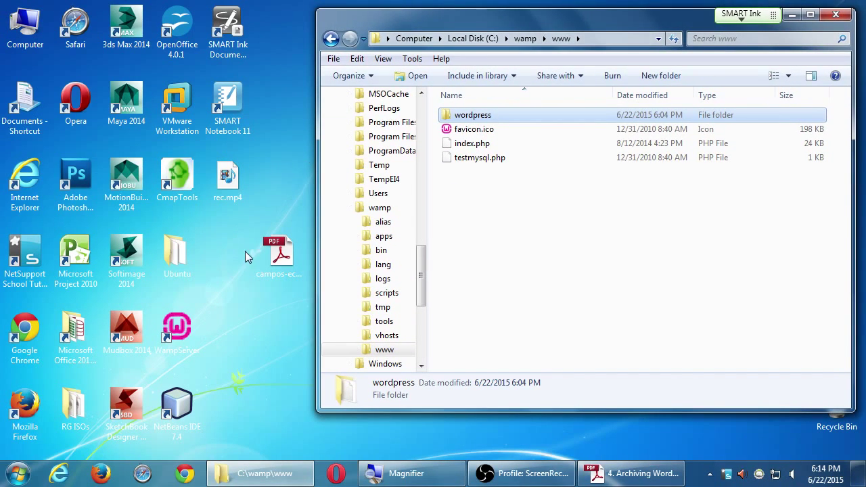
# - Start WampServer from its desktop shortcut and open the Localhost homepage from its tray menu
pyautogui.click(228, 296)
pyautogui.click(180, 330)
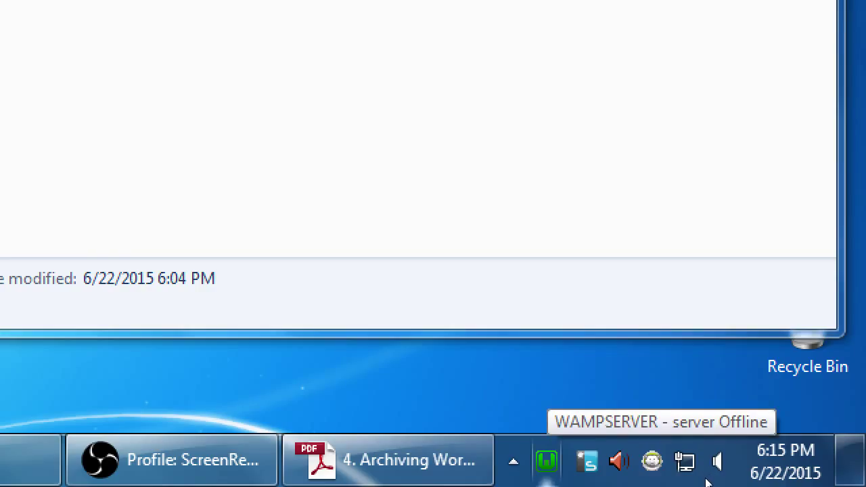
pyautogui.click(546, 460)
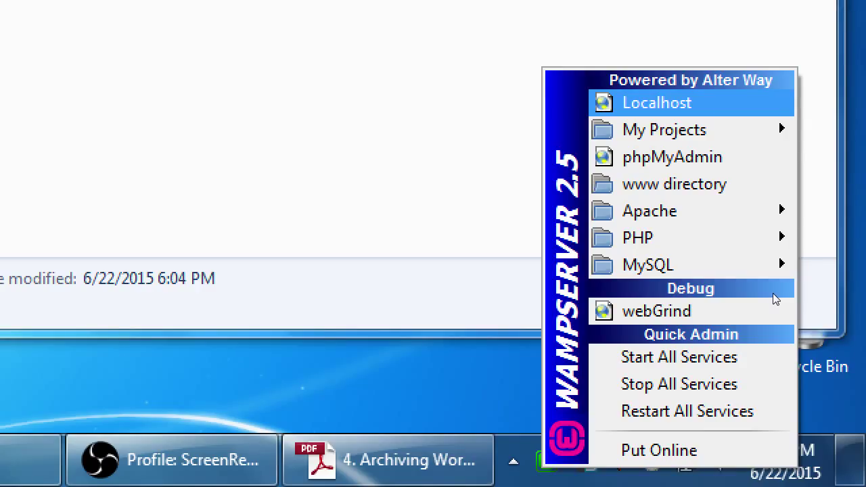
pyautogui.click(773, 293)
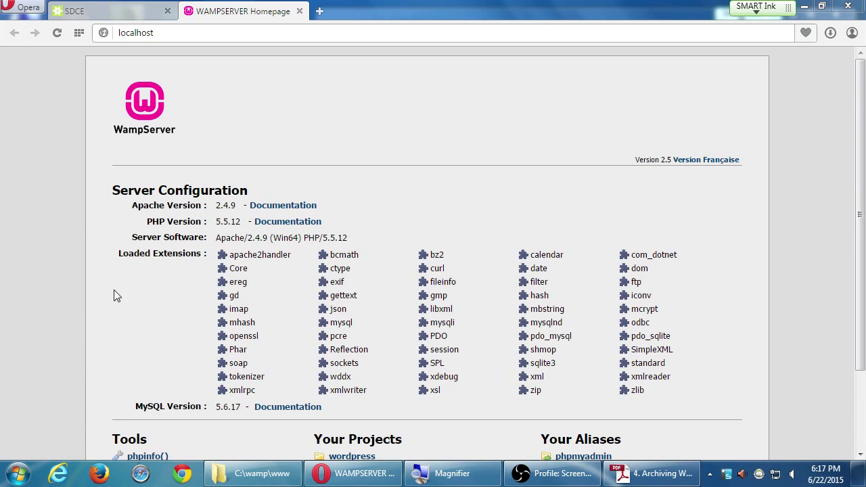
# - Scroll the WampServer homepage down toward the phpmyadmin alias and zoom in
pyautogui.scroll(-2, 89, 327)
pyautogui.press('super+plus')
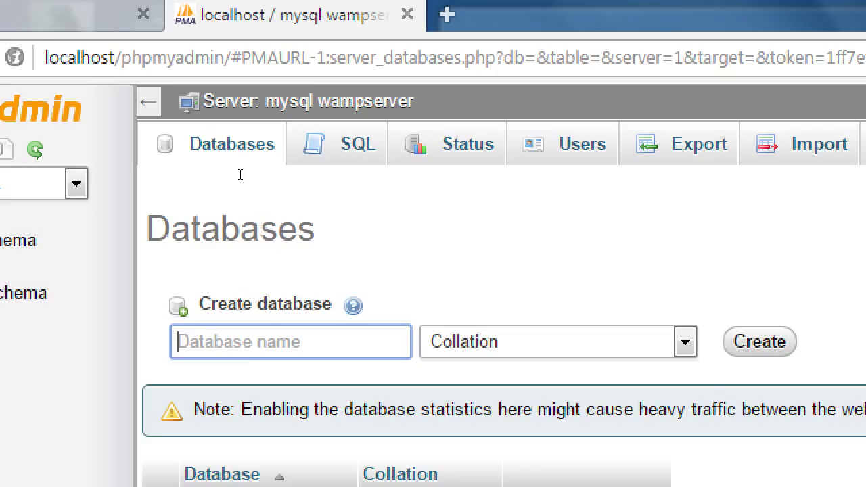
# - Create a database named 'wordpress' in phpMyAdmin, then bring the Duplicator guide PDF forward
pyautogui.write('wordpress')
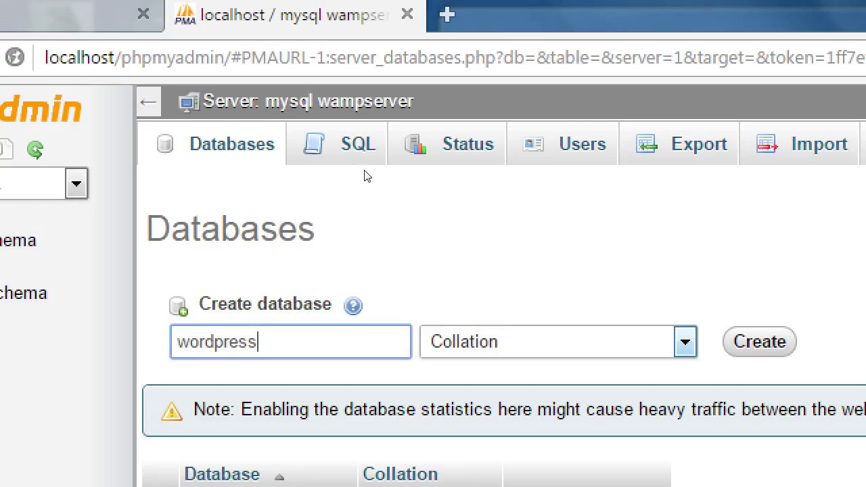
pyautogui.press('Return')
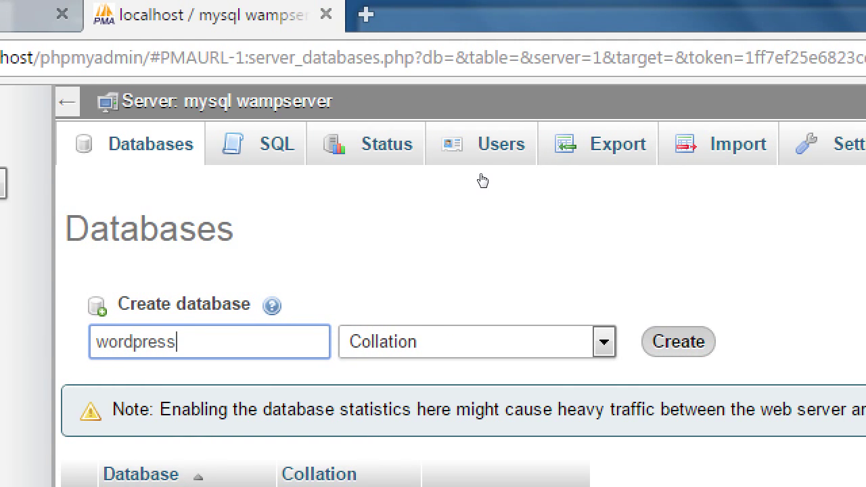
pyautogui.press('Return')
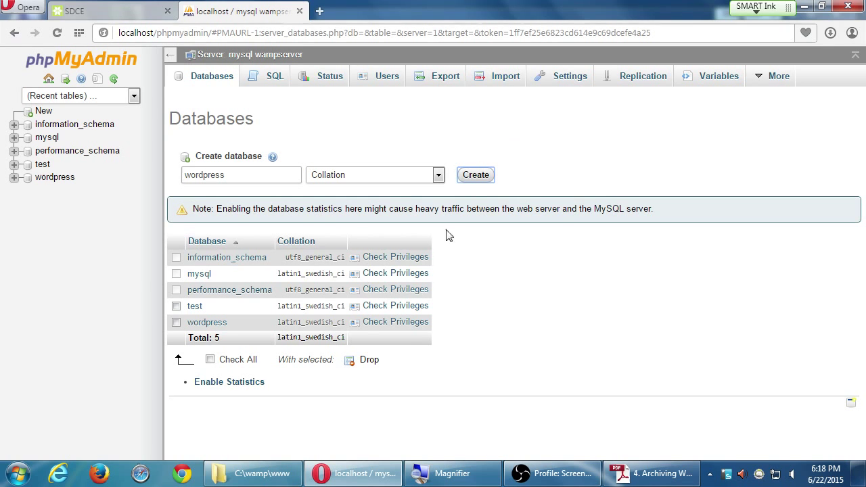
pyautogui.click(653, 474)
# - Review the guide's Resurrect your site steps, decline the security warning, and return to phpMyAdmin
pyautogui.click(473, 324)
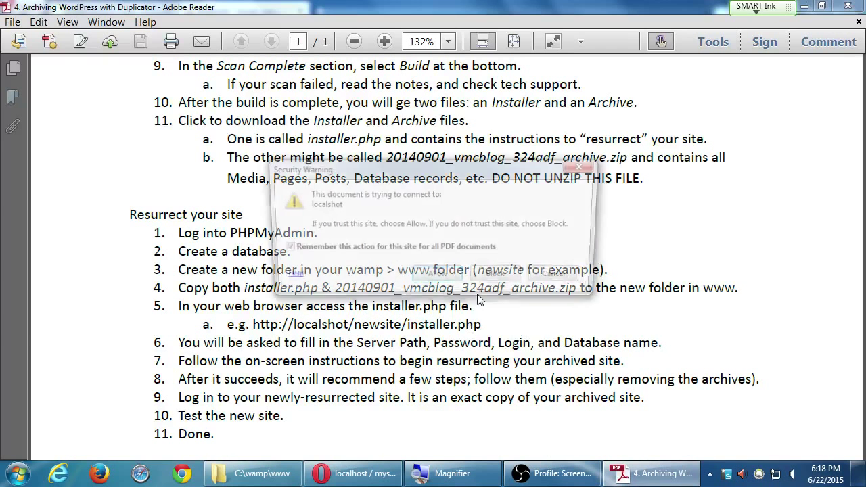
pyautogui.click(567, 279)
pyautogui.scroll(-1, 568, 280)
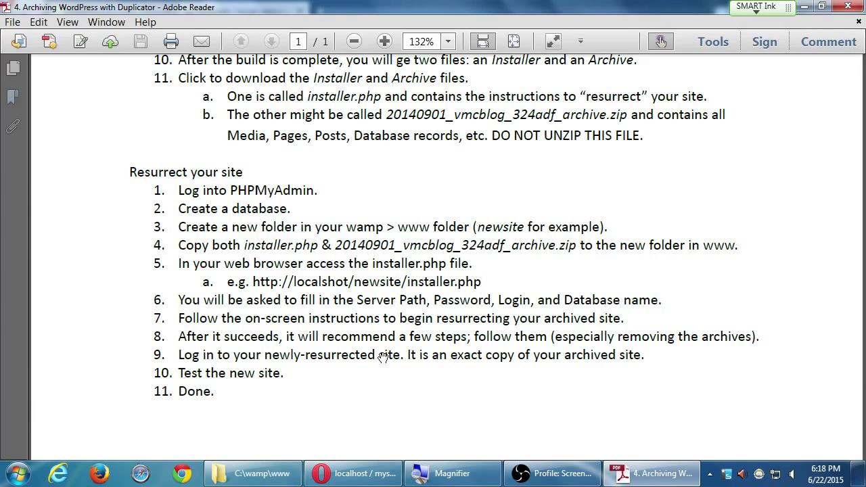
pyautogui.click(366, 485)
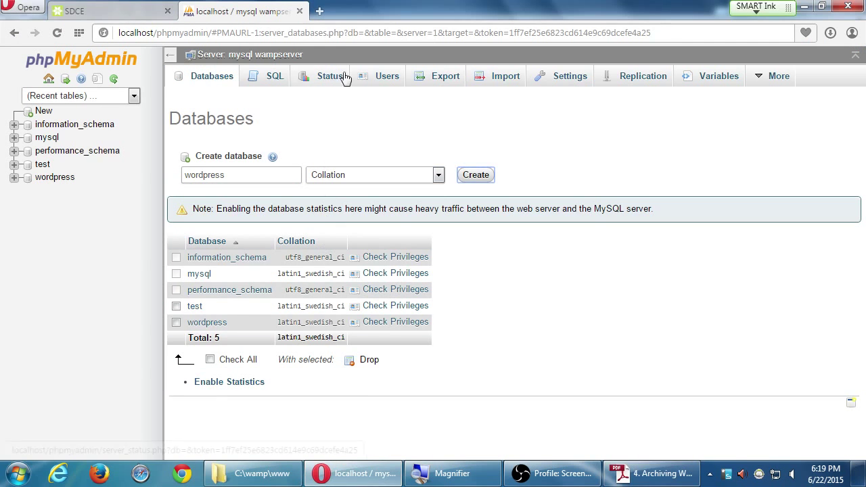
# - Replace the Opera address with localhost/wordpress/installer.php
pyautogui.click(313, 34)
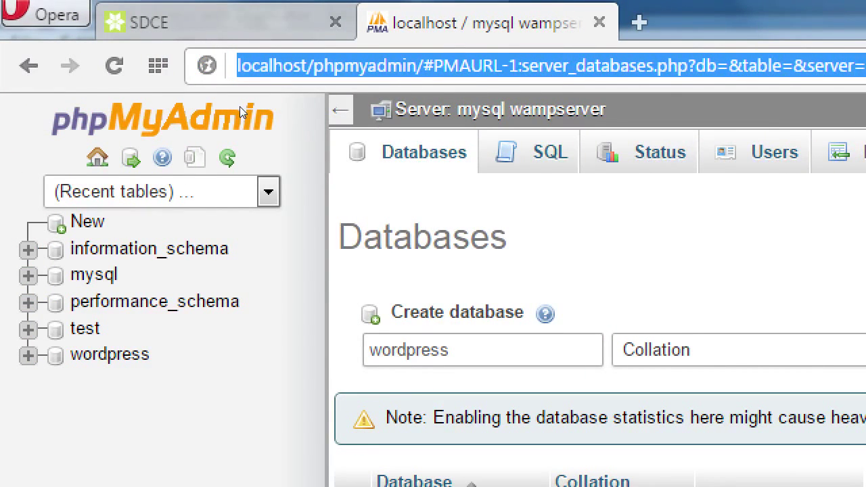
pyautogui.write('localhost/')
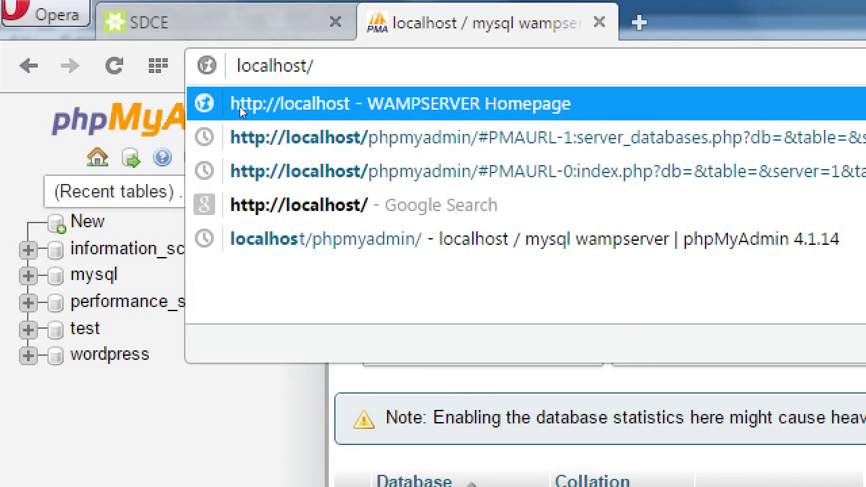
pyautogui.write('wordpress/installer')
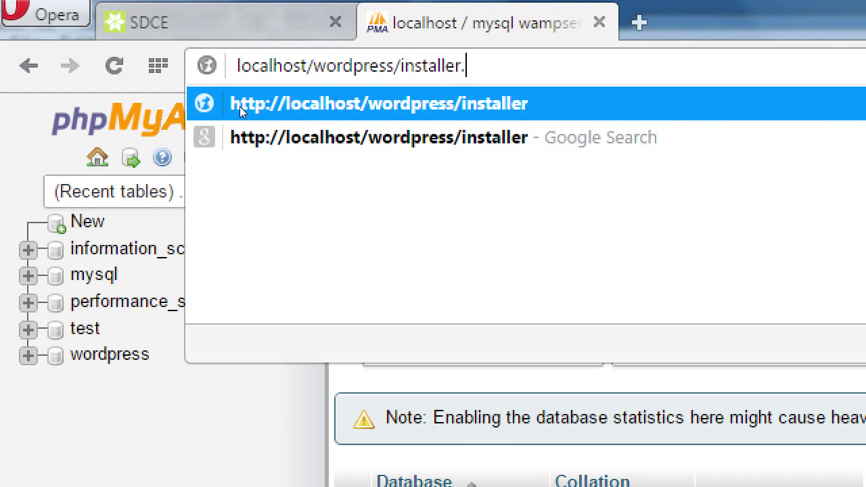
pyautogui.write('.php')
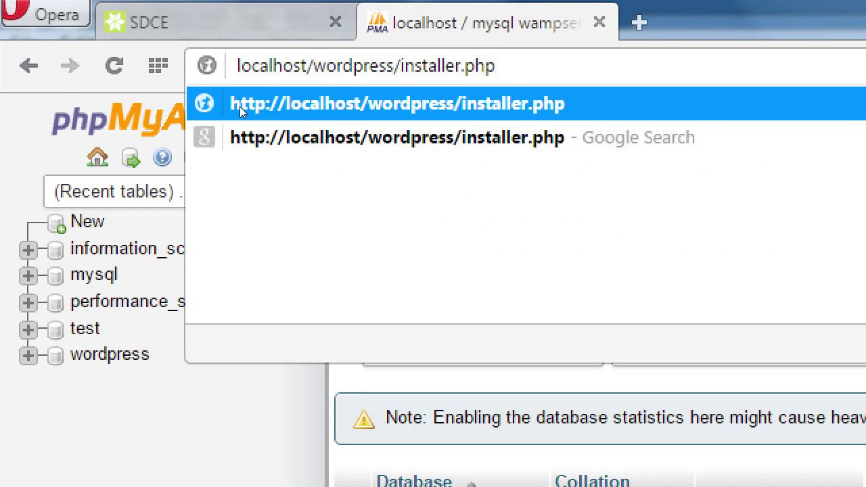
# - Load localhost/wordpress/installer.php, showing Duplicator's Step 1 with Requirements: Pass
pyautogui.click(240, 112)
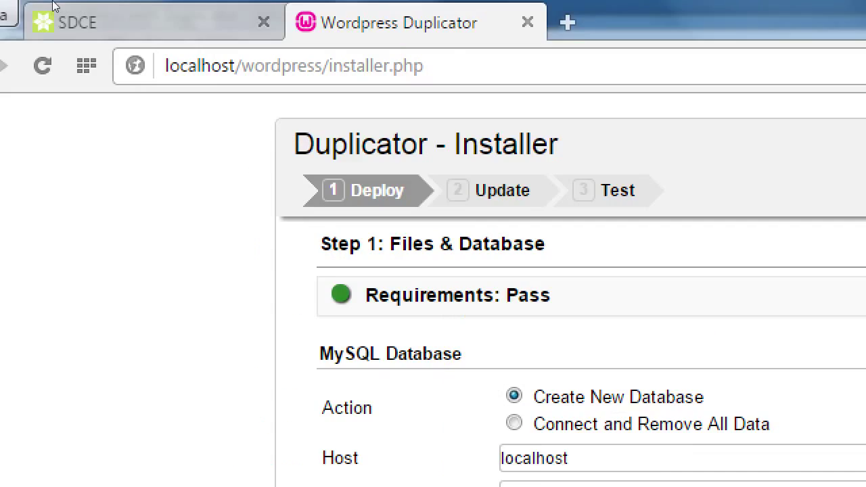
pyautogui.click(271, 49)
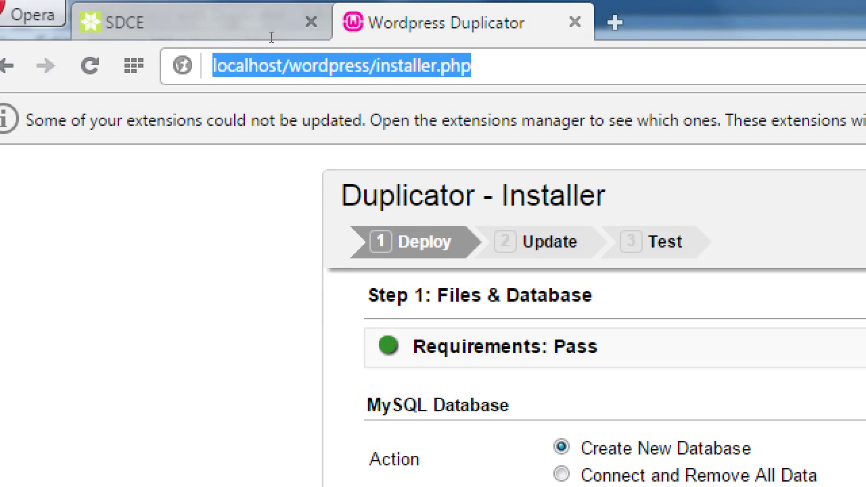
# - Close Opera's extension-update notification bar above the installer page
pyautogui.press('super+minus')
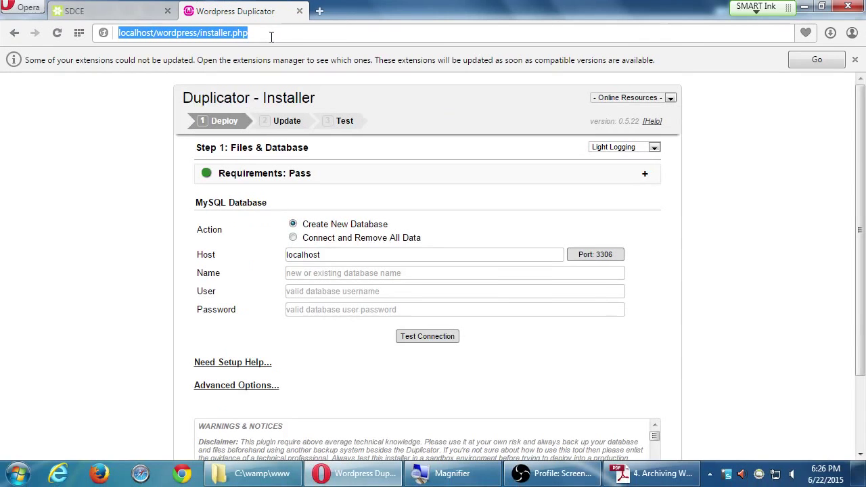
pyautogui.click(854, 60)
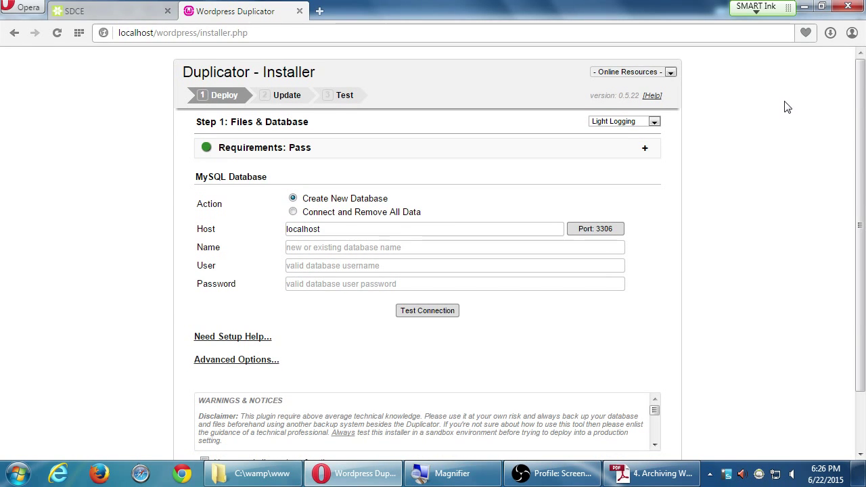
pyautogui.press('super+plus')
pyautogui.click(651, 474)
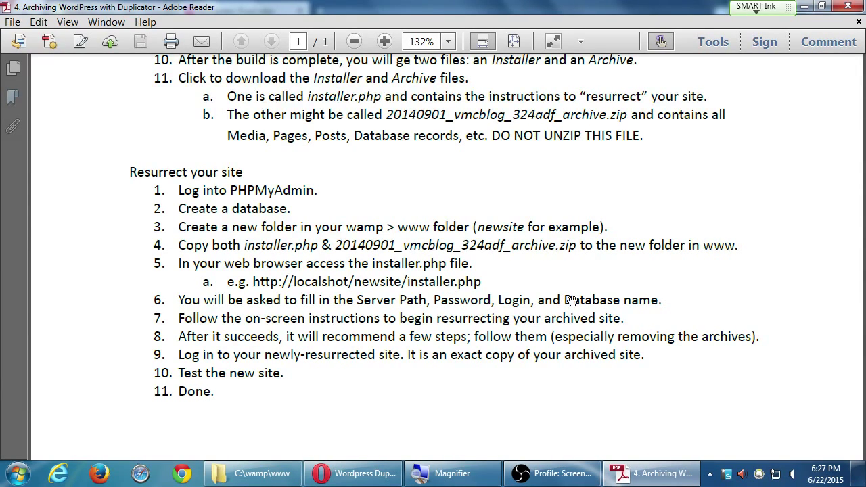
pyautogui.hotkey('alt', 'Tab')
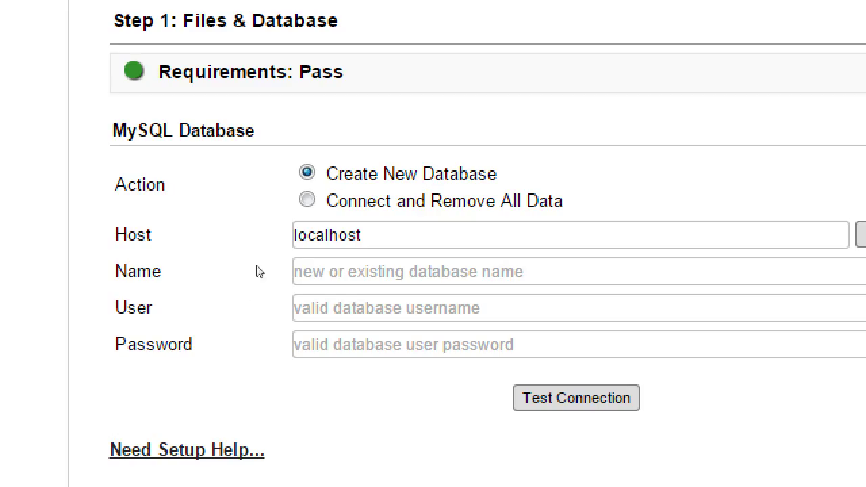
# - Enter database name wordpress, user root, blank password, and run Test Connection
pyautogui.click(300, 250)
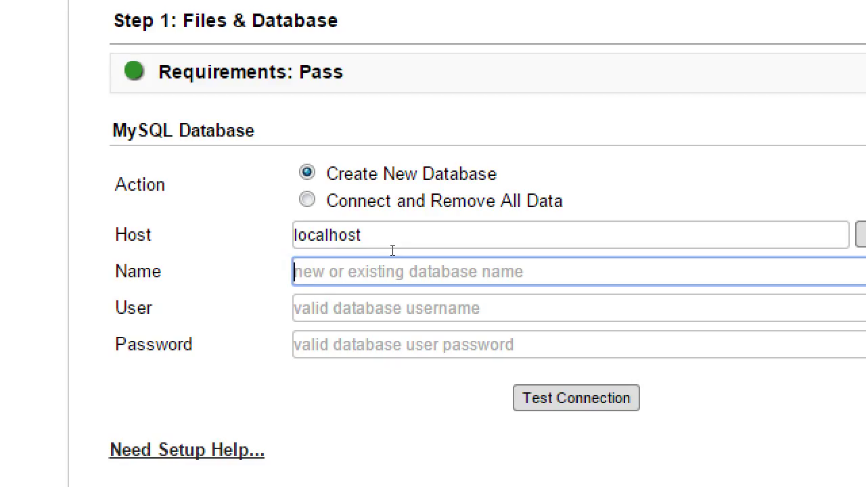
pyautogui.write('wordpress')
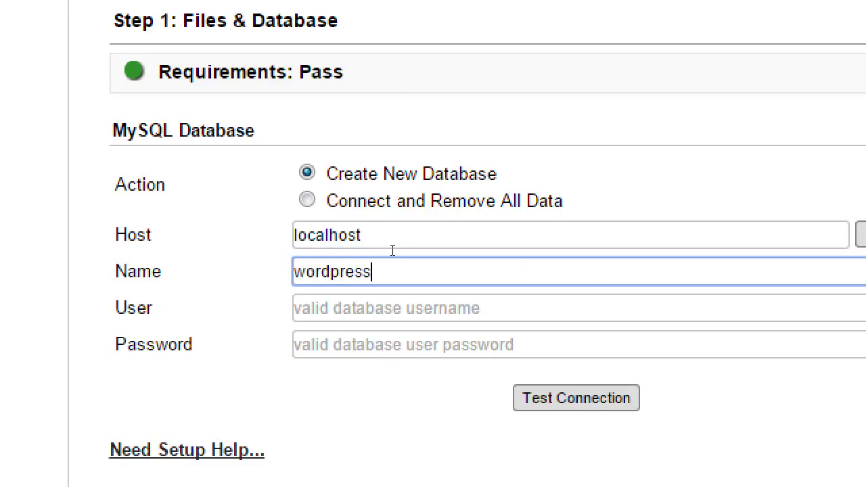
pyautogui.press('Tab')
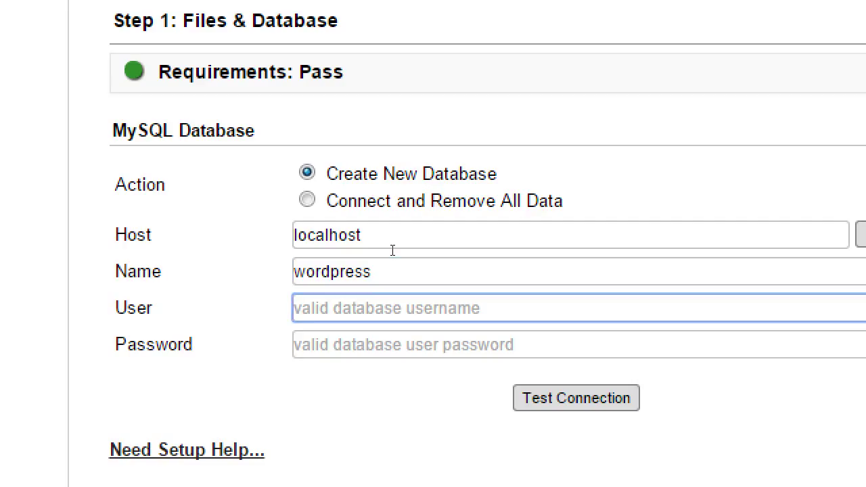
pyautogui.write('r')
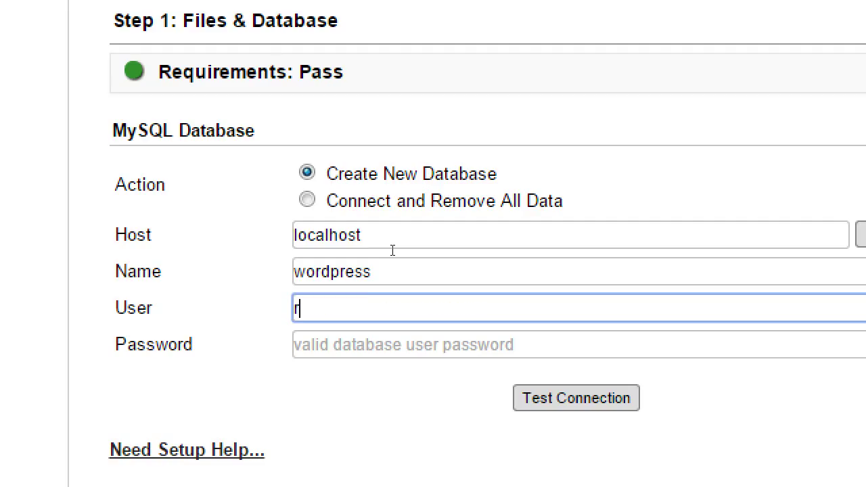
pyautogui.write('oot')
pyautogui.press('Tab')
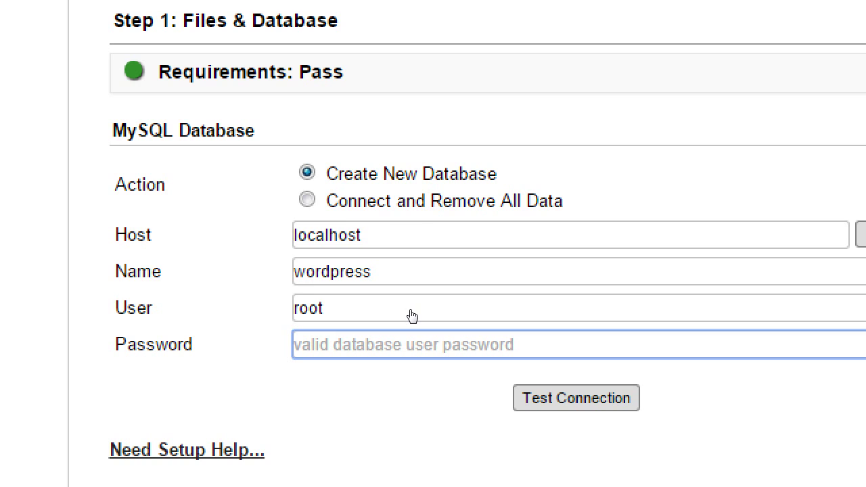
pyautogui.press('Tab')
pyautogui.press('Return')
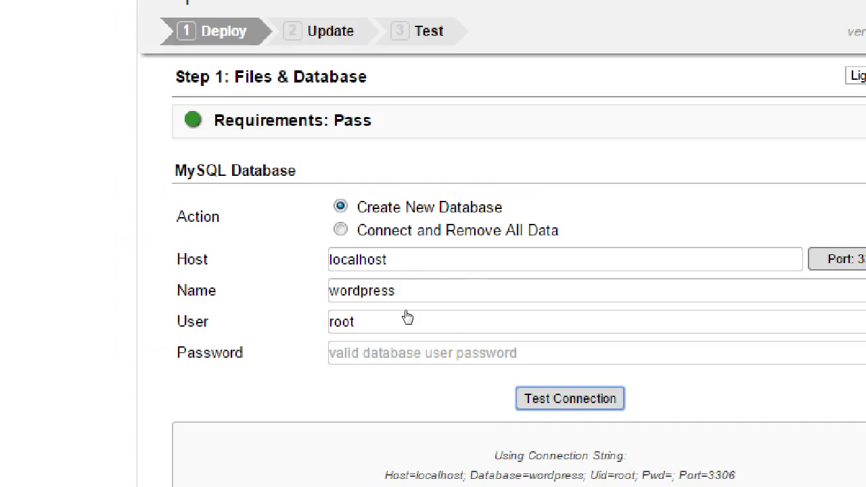
pyautogui.scroll(-1, 728, 339)
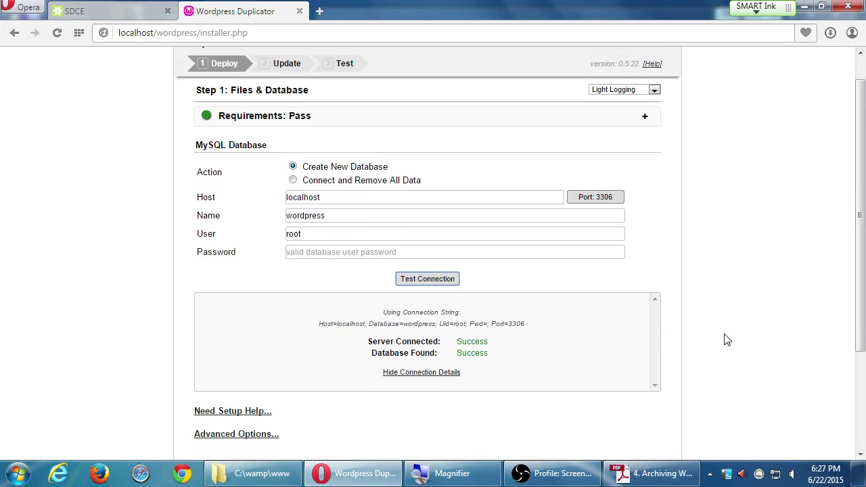
pyautogui.scroll(-2, 729, 339)
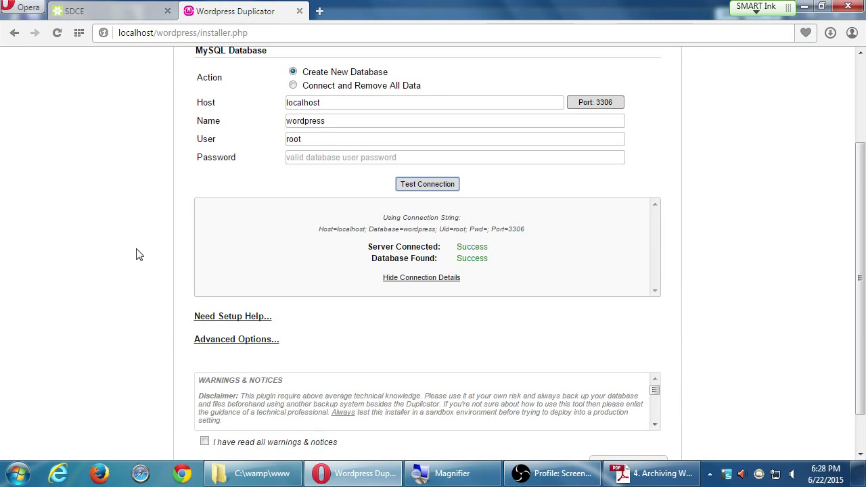
pyautogui.scroll(-2, 132, 253)
pyautogui.scroll(1, 133, 253)
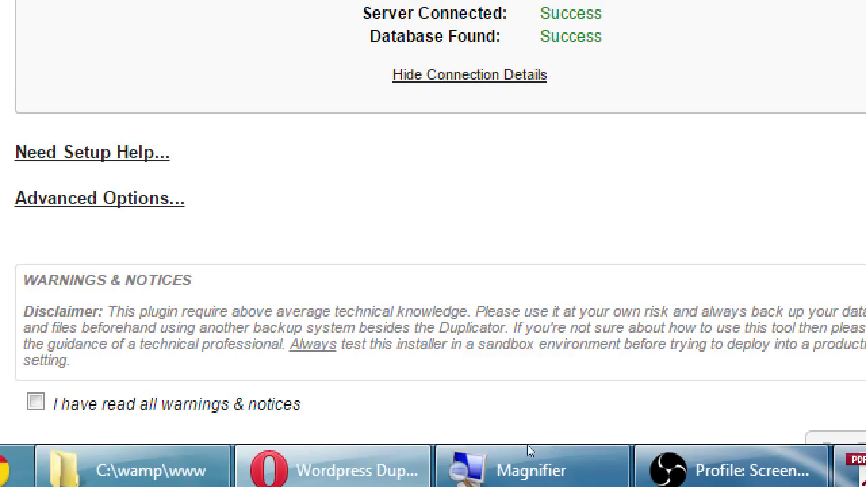
# - Accept the warnings notice and confirm Run Deployment into the wordpress database
pyautogui.click(71, 398)
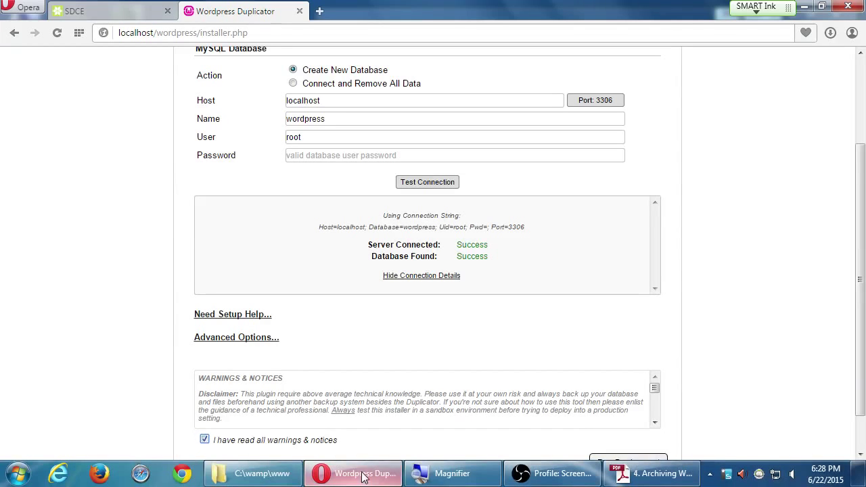
pyautogui.scroll(-2, 715, 399)
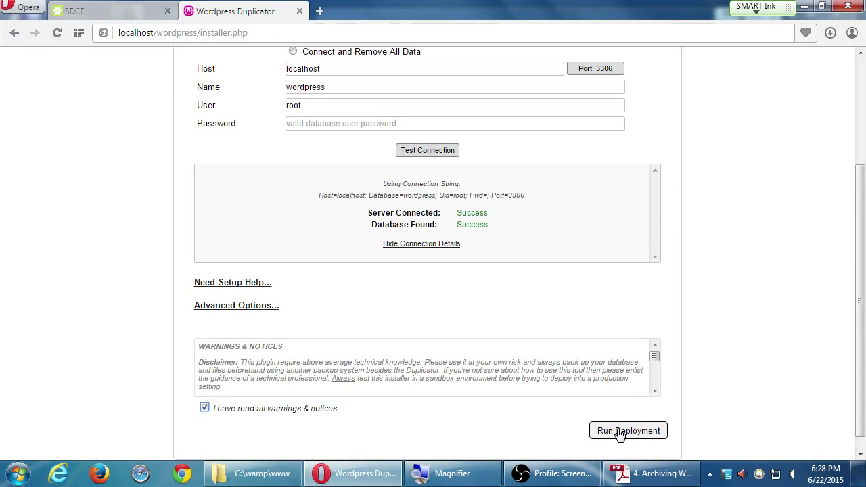
pyautogui.click(620, 432)
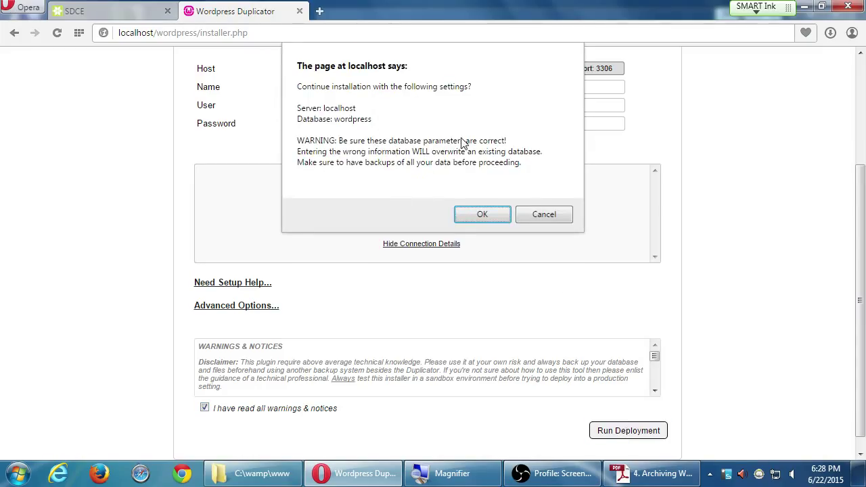
pyautogui.click(479, 214)
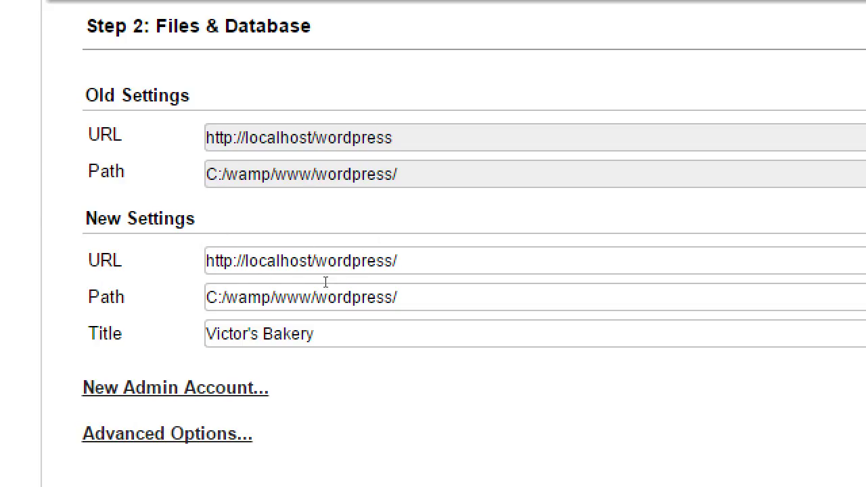
pyautogui.press('Tab')
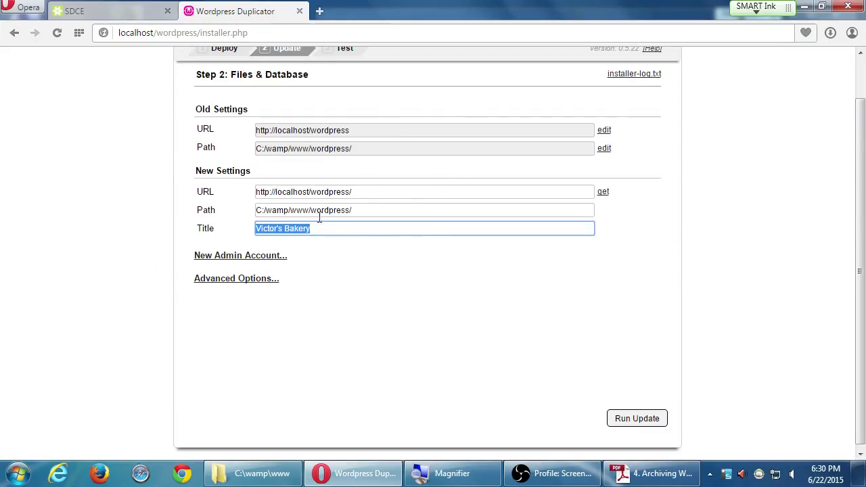
pyautogui.click(635, 419)
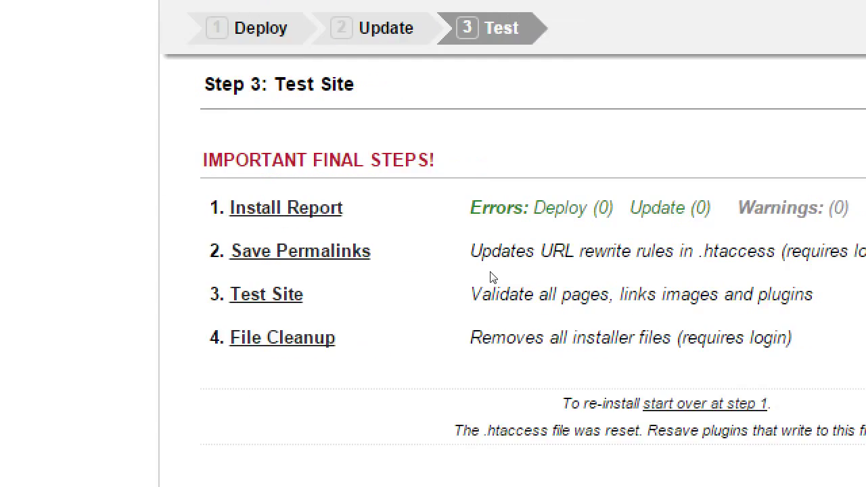
pyautogui.moveTo(393, 180); pyautogui.dragTo(343, 186)
pyautogui.click(522, 190)
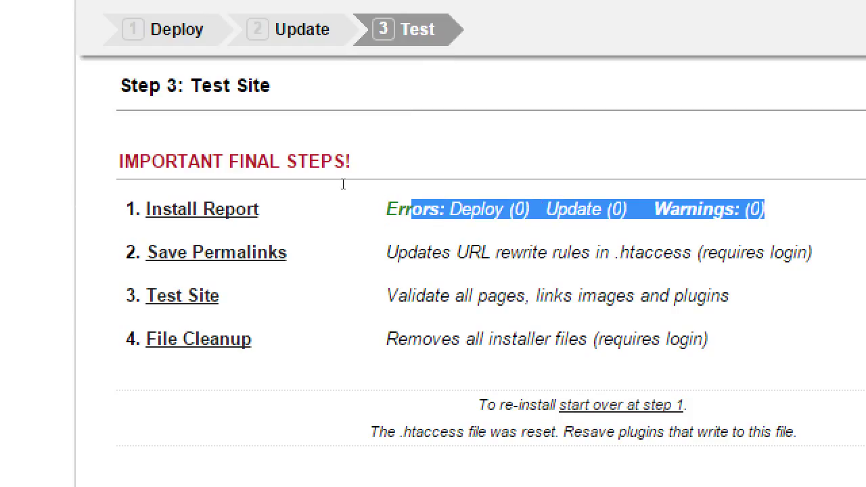
pyautogui.click(367, 186)
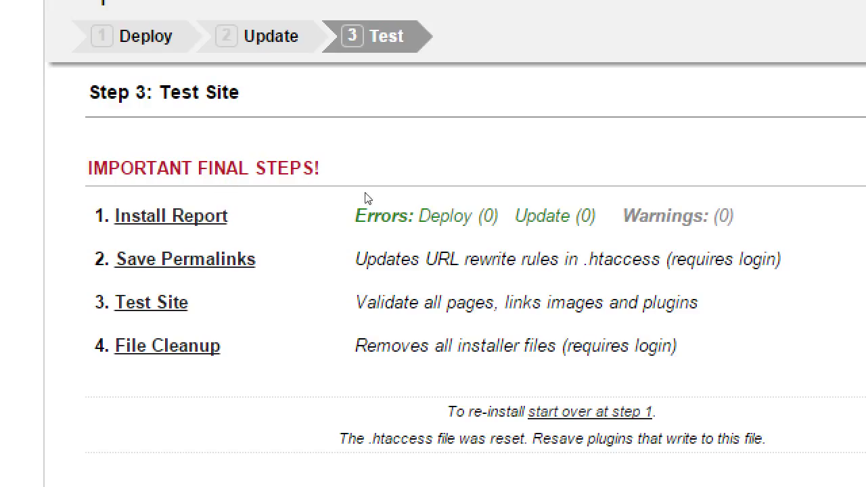
pyautogui.moveTo(410, 203); pyautogui.dragTo(438, 189)
pyautogui.click(467, 196)
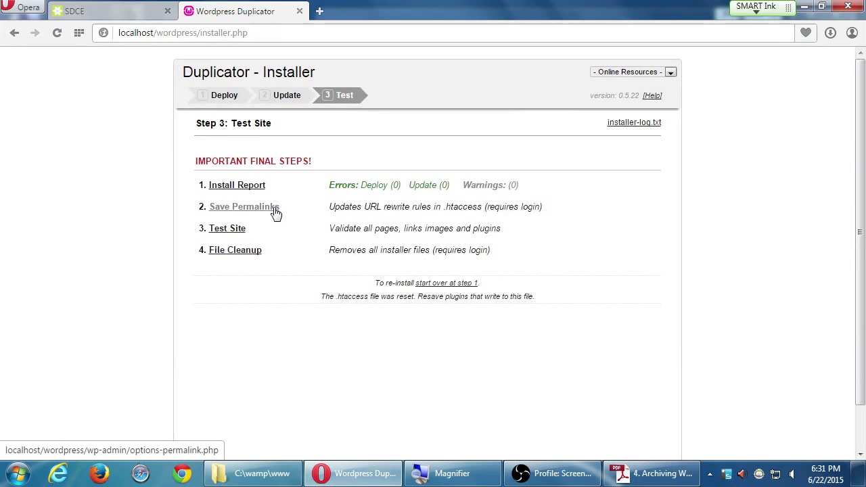
# - Open Save Permalinks and sign in with the admin username and account password
pyautogui.click(256, 210)
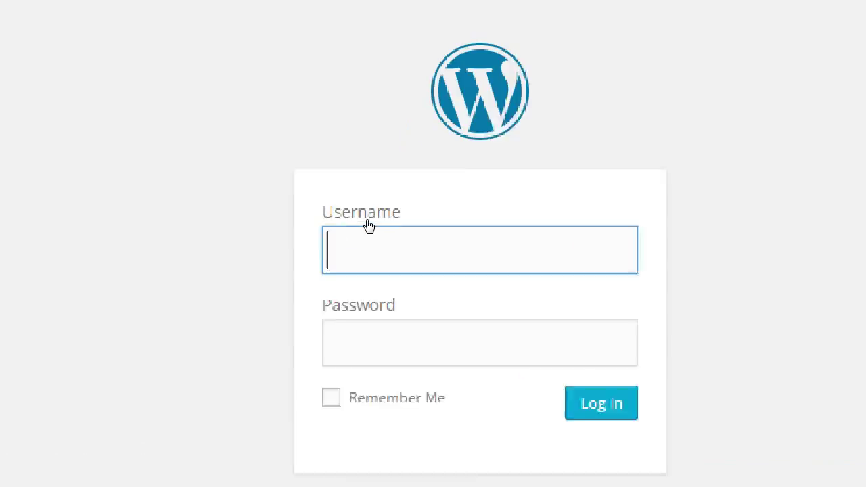
pyautogui.write('admin')
pyautogui.press('Tab')
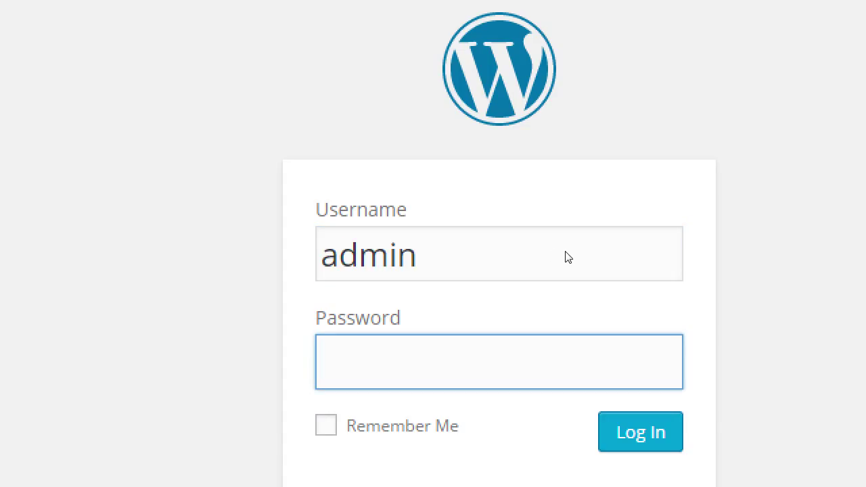
pyautogui.write('••••••••')
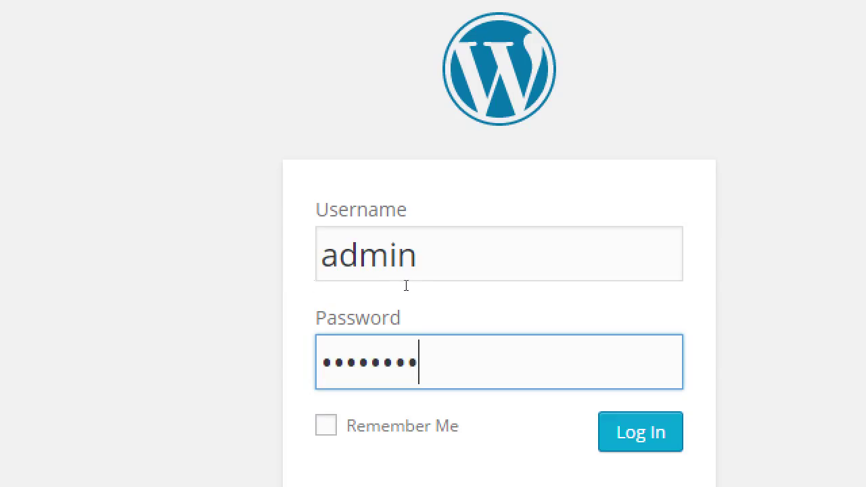
pyautogui.hotkey('ctrl', 'a')
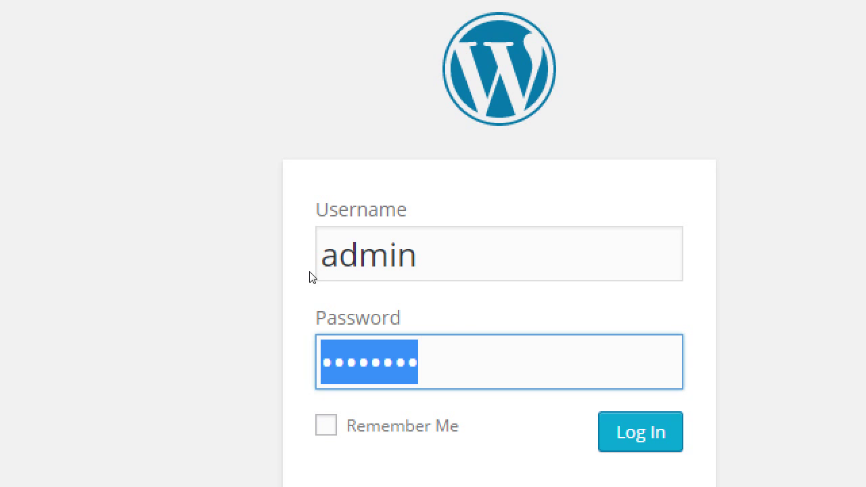
pyautogui.press('Tab')
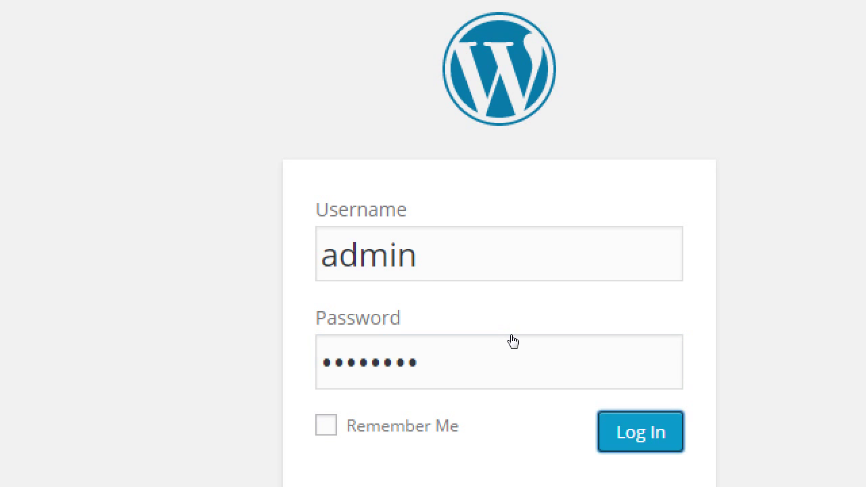
pyautogui.press('Return')
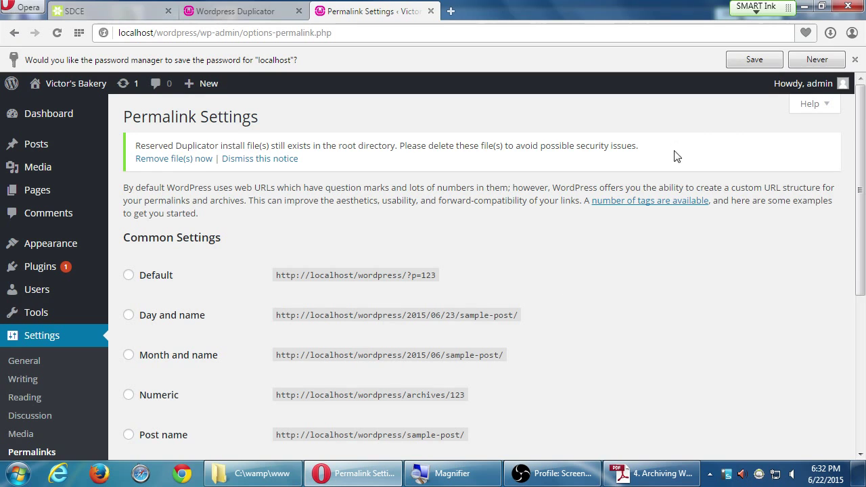
# - Decline saving the password and save the custom /index.php/%year%/%monthnum%/%day%/%postname permalink structure
pyautogui.click(815, 60)
pyautogui.moveTo(807, 68)
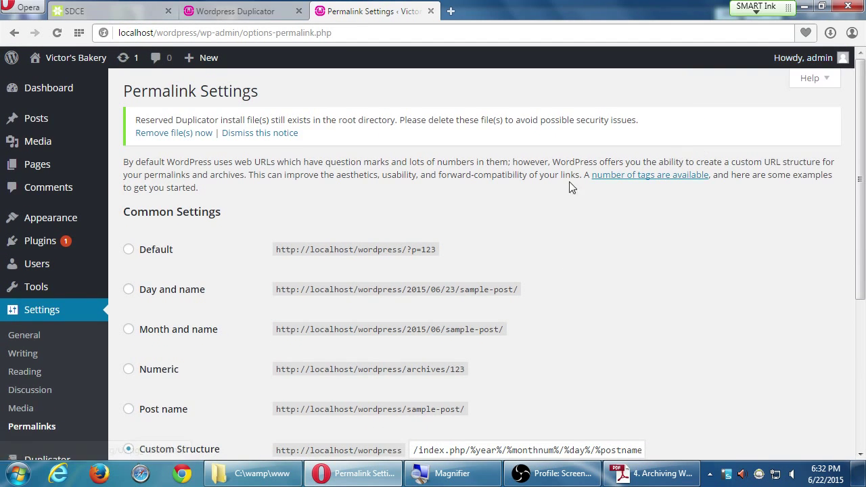
pyautogui.scroll(-4, 333, 171)
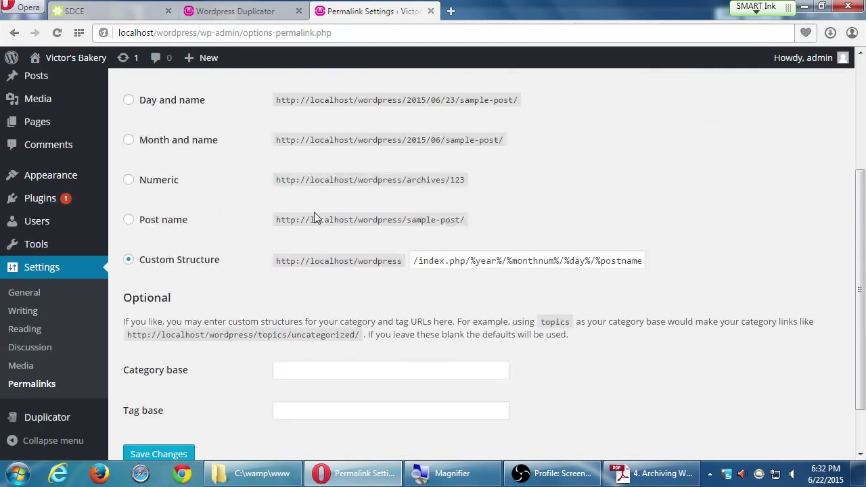
pyautogui.press('super+plus')
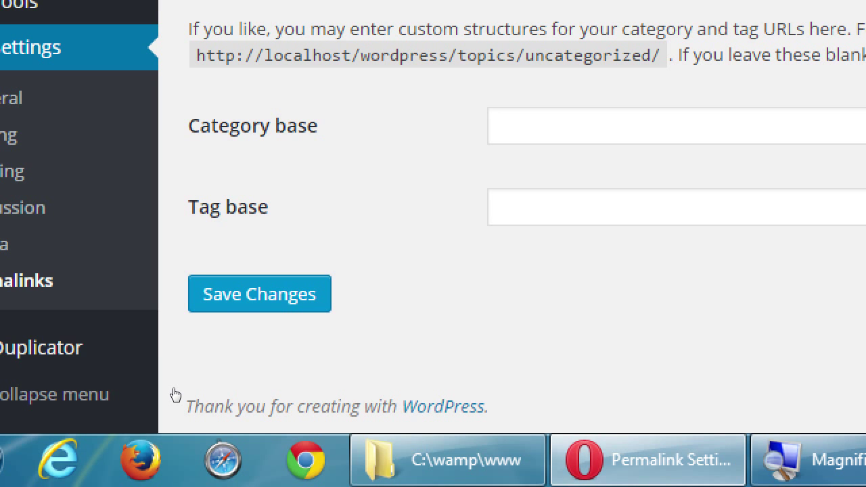
pyautogui.press('Return')
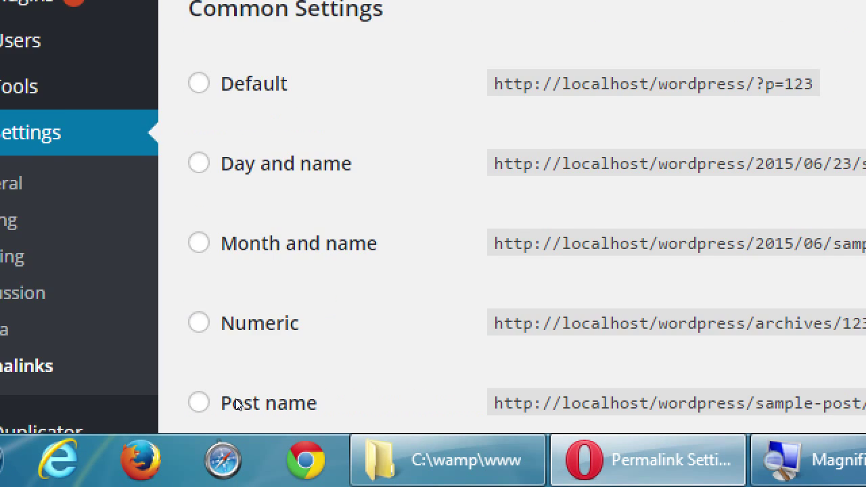
pyautogui.scroll(-4, 810, 283)
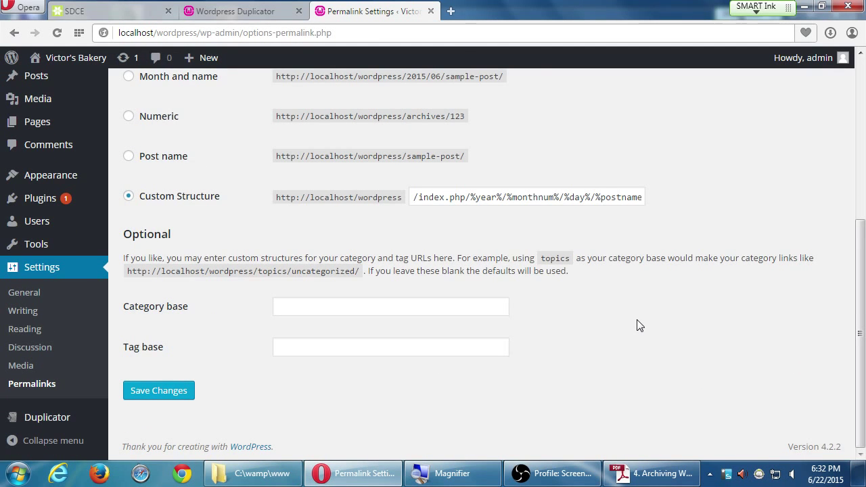
pyautogui.scroll(5, 636, 326)
pyautogui.scroll(-1, 637, 326)
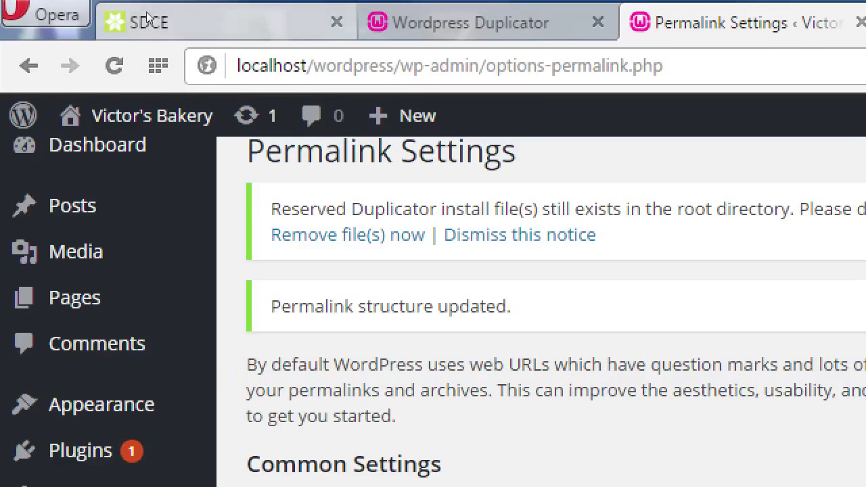
# - Close the SDCE and Permalink Settings tabs, leaving Duplicator's Step 3: Test Site page
pyautogui.middleClick(172, 18)
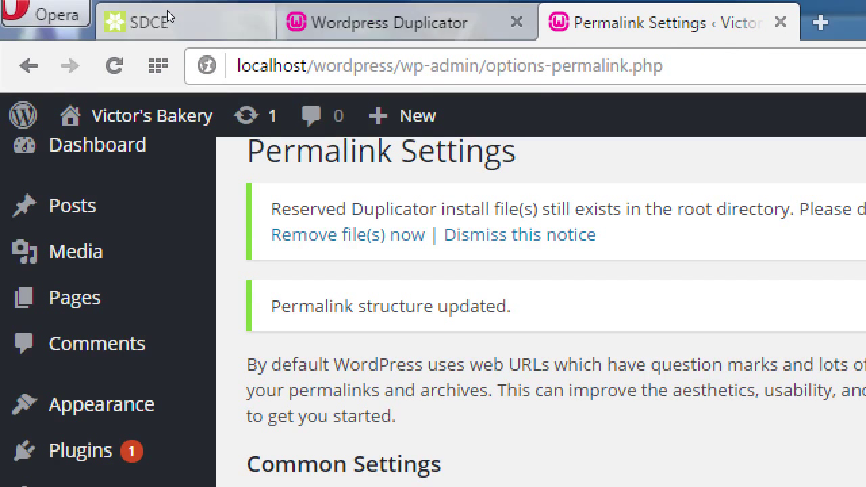
pyautogui.click(107, 12)
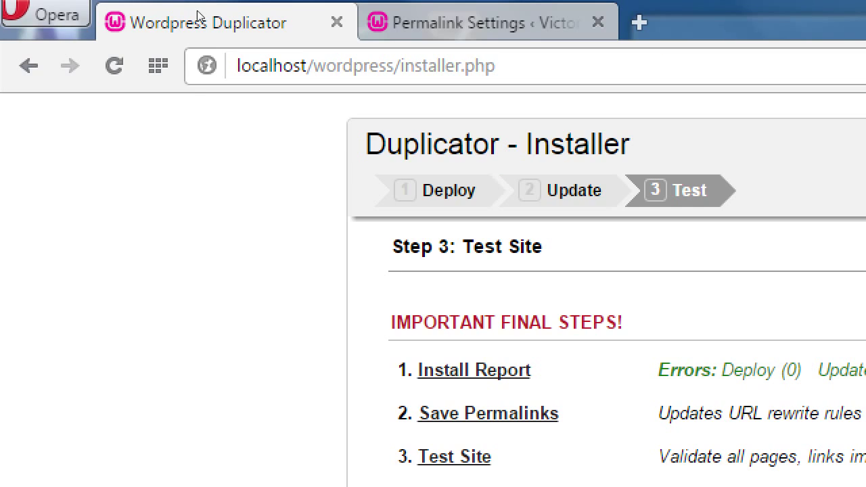
pyautogui.hotkey('ctrl', 'Tab')
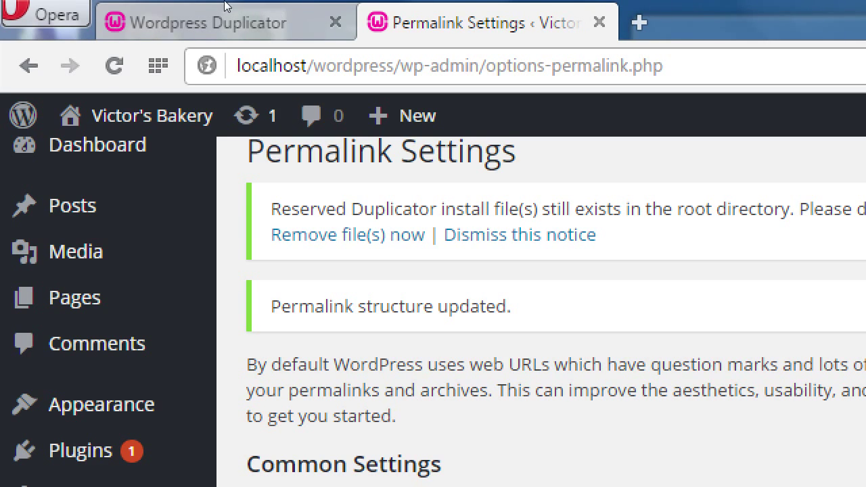
pyautogui.hotkey('ctrl', 'w')
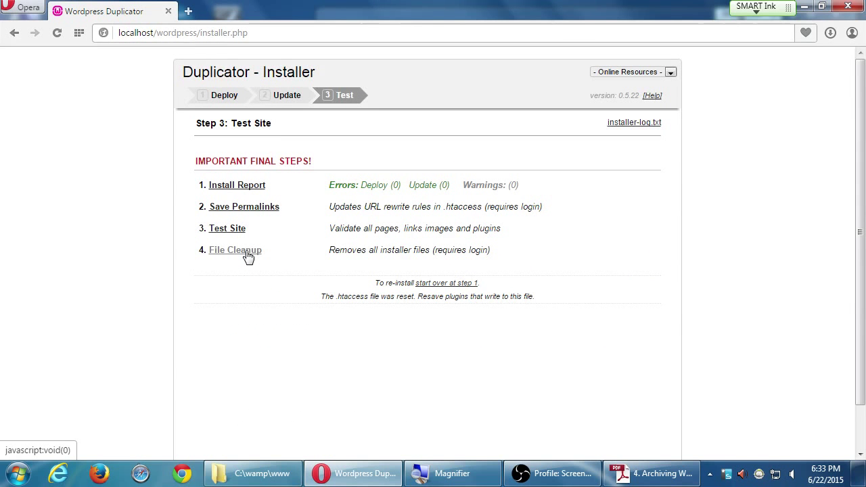
# - Run File Cleanup to delete all installer files and the archive
pyautogui.click(247, 255)
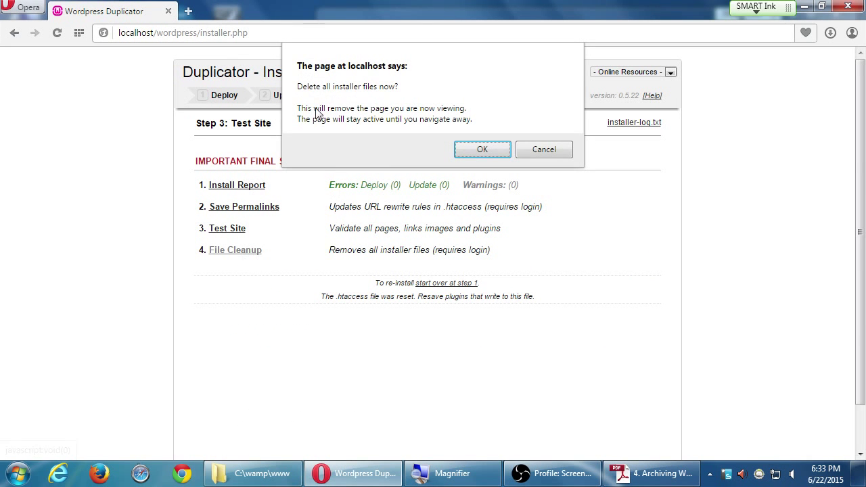
pyautogui.click(472, 148)
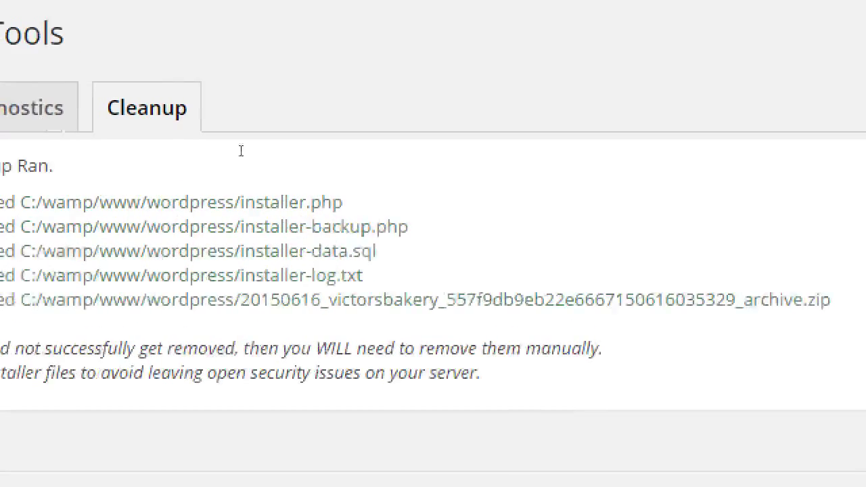
pyautogui.moveTo(92, 173); pyautogui.dragTo(213, 182)
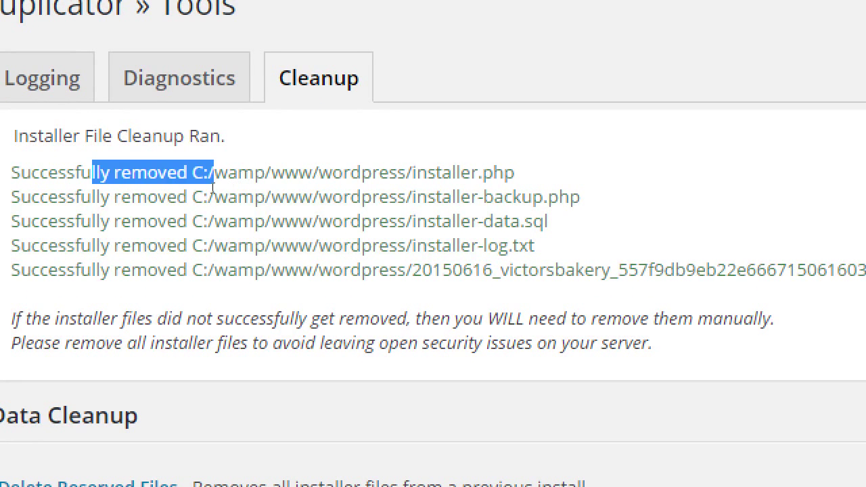
pyautogui.click(223, 218)
pyautogui.moveTo(176, 245); pyautogui.dragTo(268, 245)
pyautogui.click(441, 219)
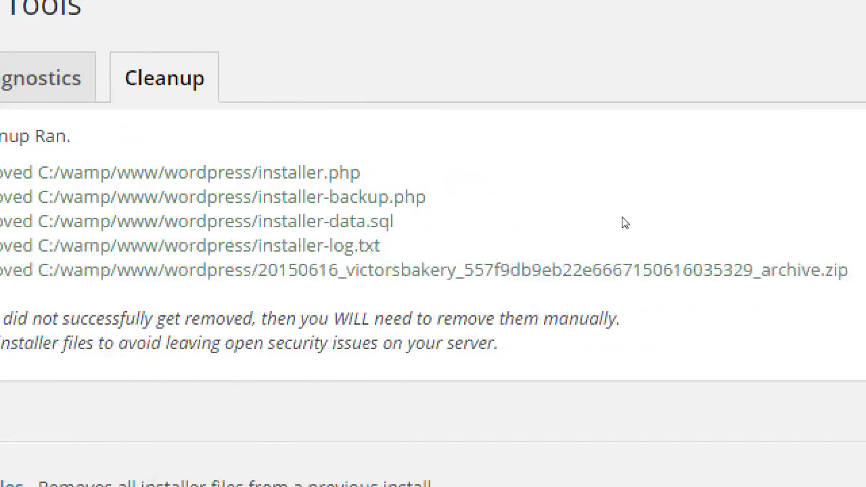
# - Review the removed file list on Duplicator › Tools › Cleanup, then close the installer tab
pyautogui.moveTo(408, 217)
pyautogui.mouseDown()
pyautogui.moveTo(381, 196)
pyautogui.moveTo(408, 218)
pyautogui.mouseUp()
pyautogui.click(410, 214)
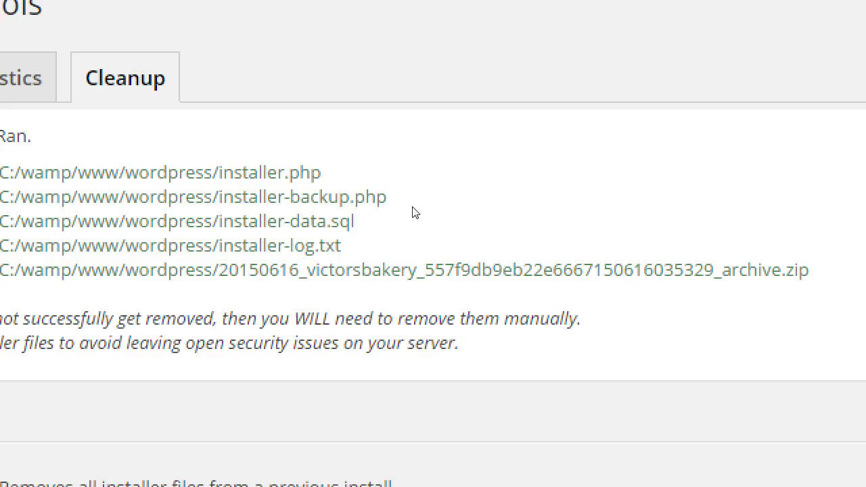
pyautogui.moveTo(352, 270); pyautogui.dragTo(293, 246)
pyautogui.moveTo(381, 213); pyautogui.dragTo(366, 173)
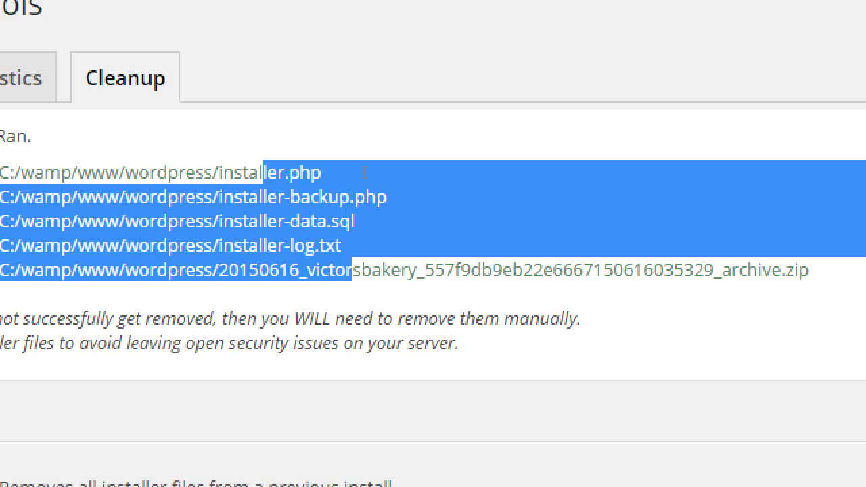
pyautogui.click(445, 224)
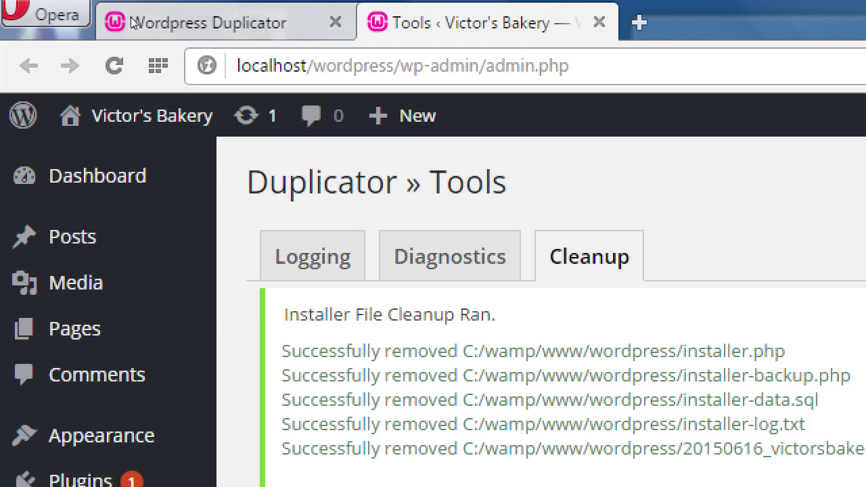
pyautogui.click(335, 22)
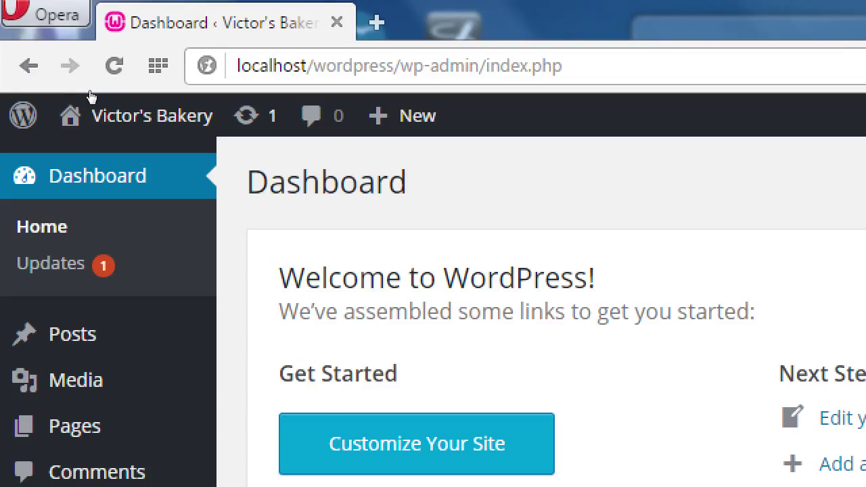
# - Visit the restored Victor's Bakery home page and scroll through its posts and sidebar
pyautogui.click(95, 62)
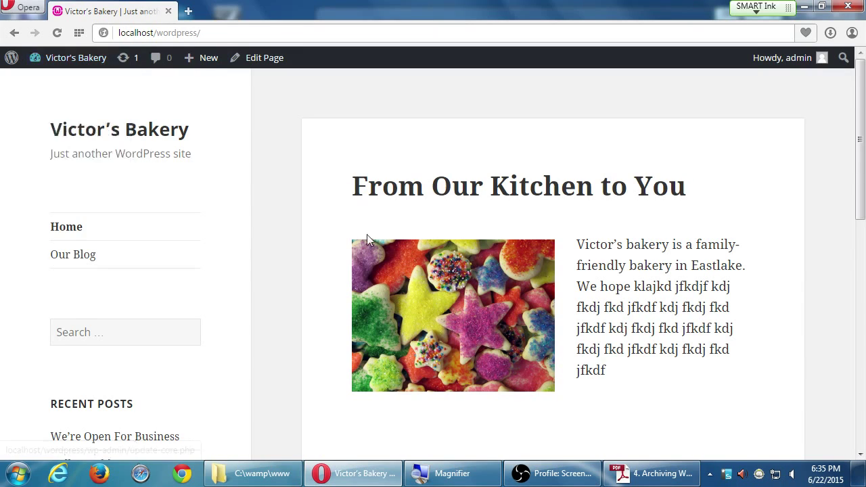
pyautogui.scroll(-3, 366, 269)
pyautogui.scroll(-7, 365, 269)
pyautogui.scroll(6, 361, 348)
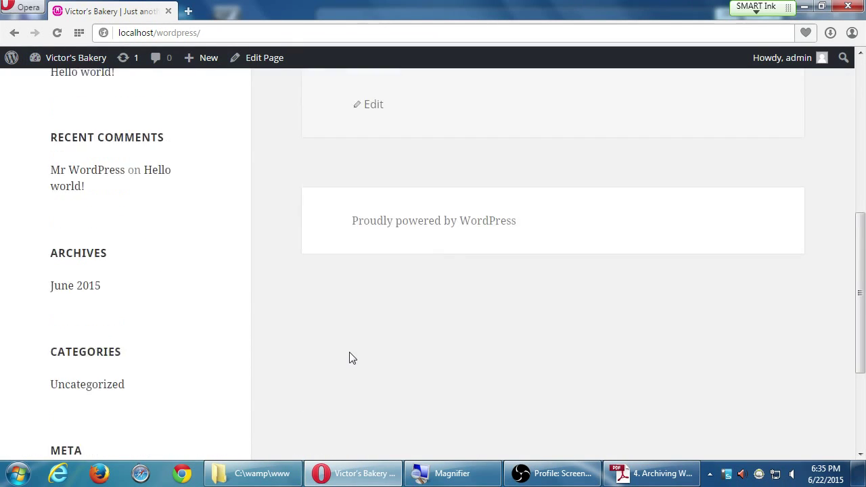
pyautogui.scroll(5, 355, 356)
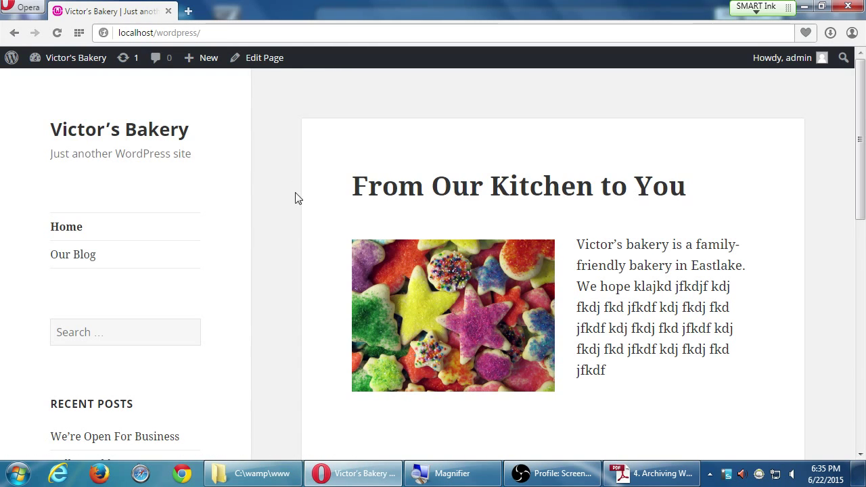
pyautogui.scroll(-1, 301, 223)
pyautogui.scroll(-6, 304, 237)
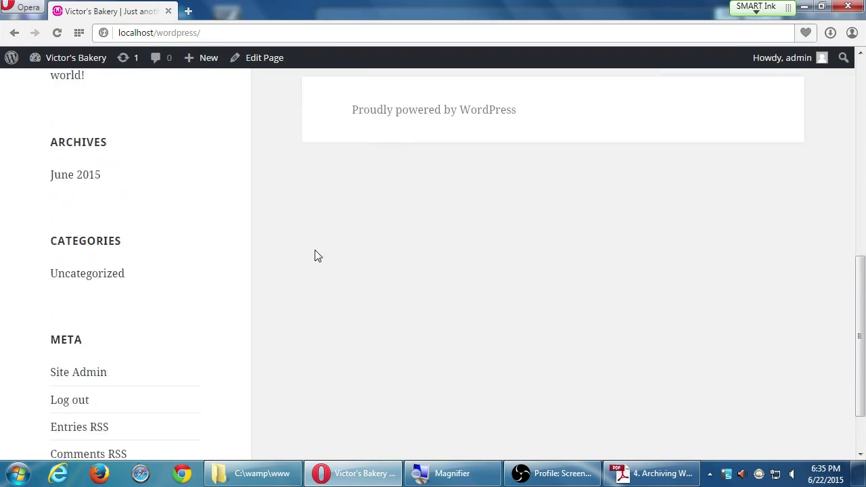
pyautogui.scroll(4, 313, 257)
pyautogui.scroll(3, 314, 256)
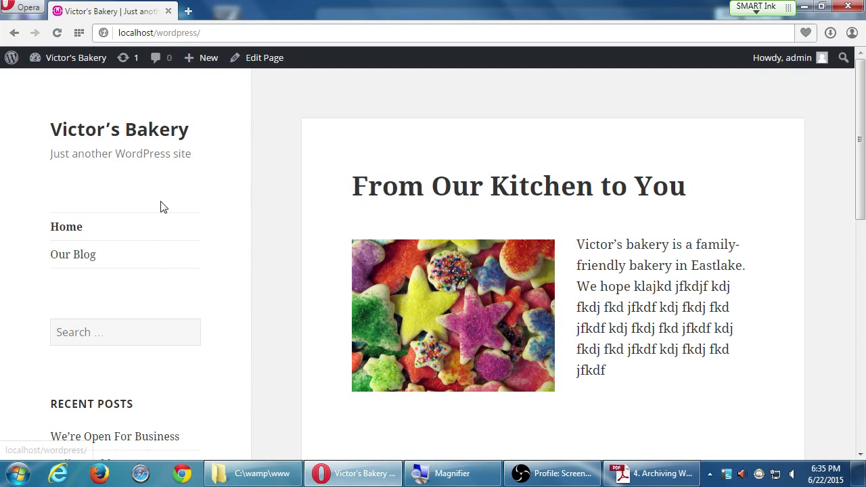
# - Return from the Victor's Bakery home page to the admin Dashboard, then check the Duplicator guide in Adobe Reader
pyautogui.moveTo(74, 59)
pyautogui.click(64, 82)
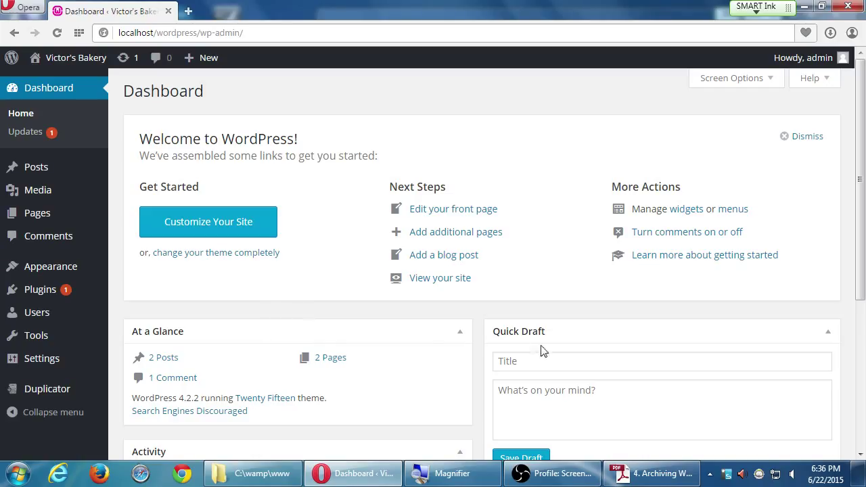
pyautogui.click(636, 473)
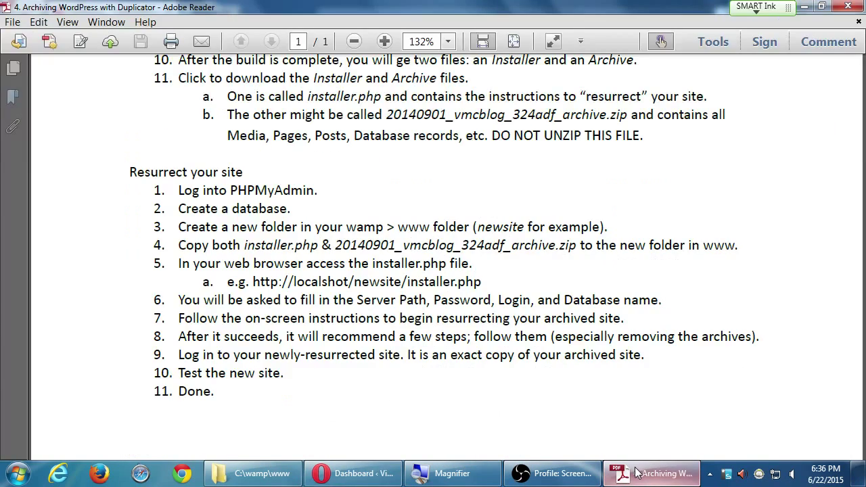
pyautogui.click(636, 473)
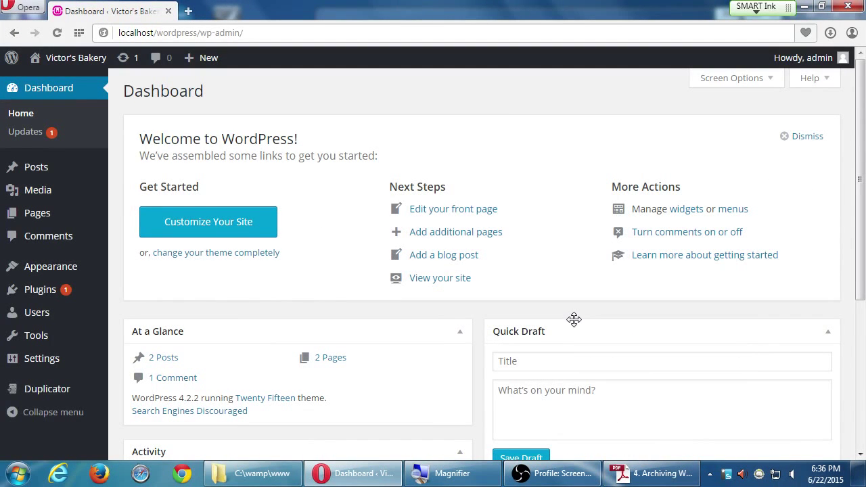